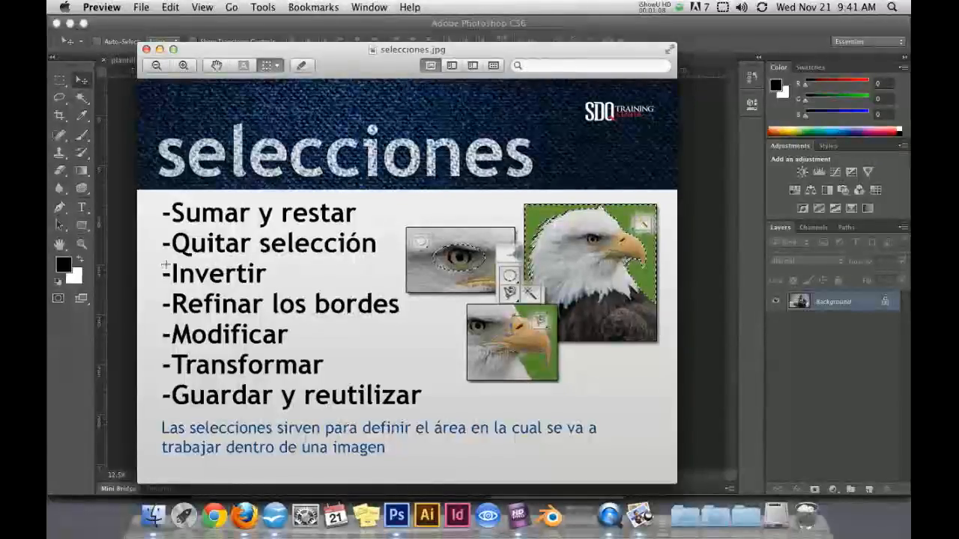
Switch from the slide to Photoshop and view the photo of the seated man with the guitar
{"action": "left_click", "coordinate": [132, 199]}
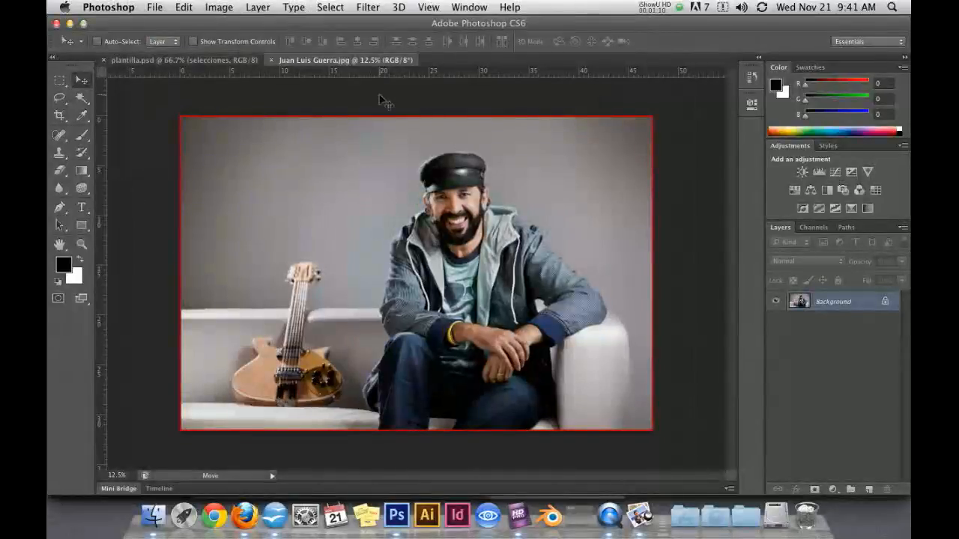
{"action": "scroll", "coordinate": [476, 212], "scroll_direction": "up", "scroll_amount": 1}
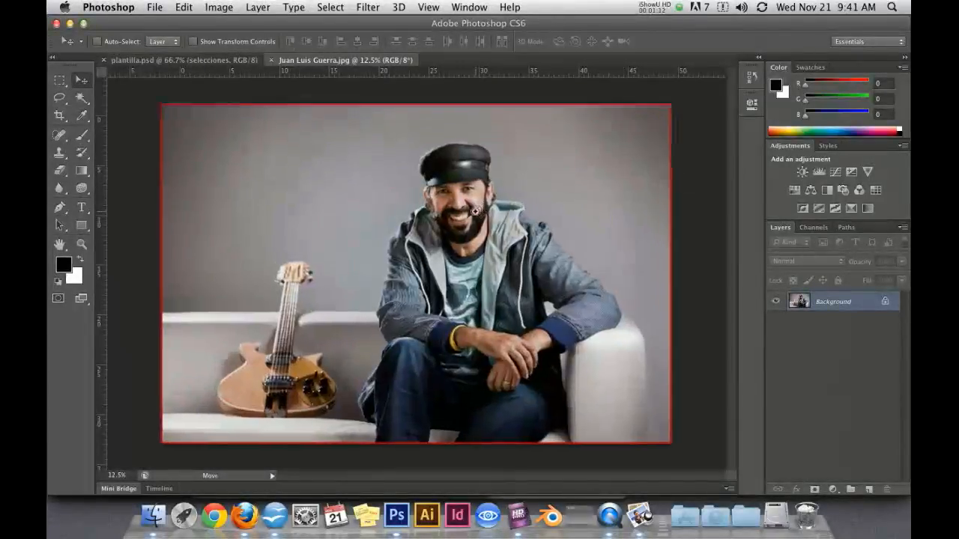
{"action": "scroll", "coordinate": [407, 226], "scroll_direction": "down", "scroll_amount": 1}
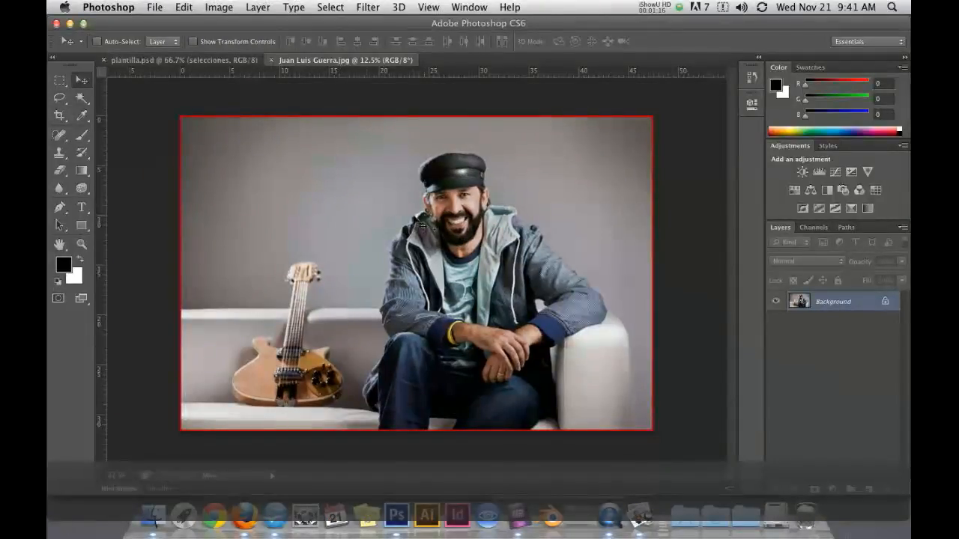
{"action": "left_click", "coordinate": [59, 82]}
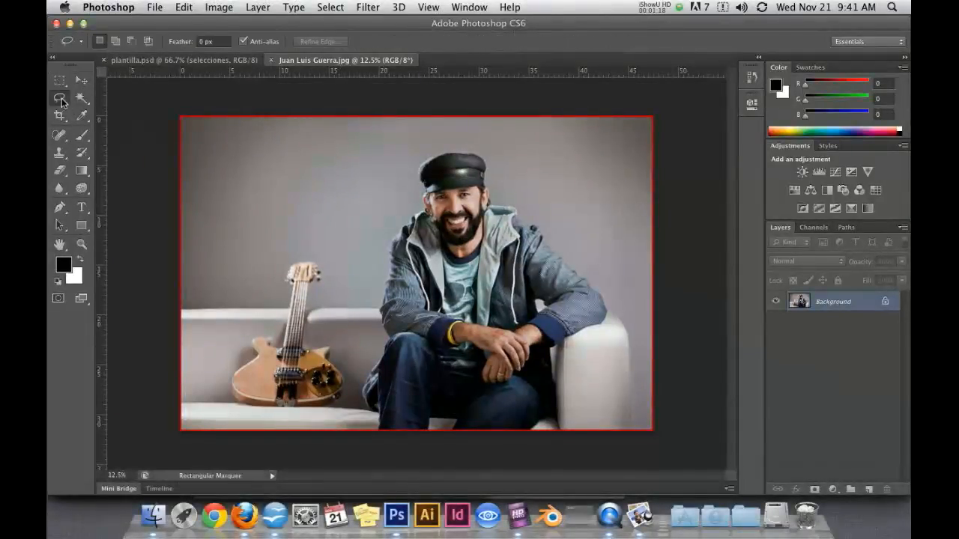
{"action": "left_click", "coordinate": [82, 98]}
{"action": "left_click", "coordinate": [59, 80]}
{"action": "left_click", "coordinate": [59, 98]}
{"action": "left_click", "coordinate": [81, 99]}
{"action": "left_click", "coordinate": [59, 81]}
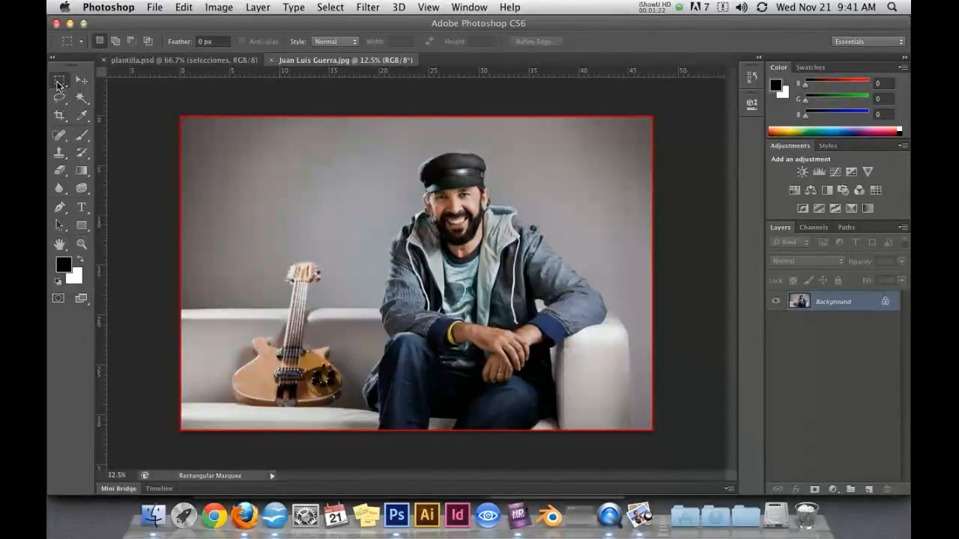
Draw an elliptical marquee selection on the gray wall between the guitar and the man's head
{"action": "left_click", "coordinate": [59, 82]}
{"action": "left_click", "coordinate": [110, 91]}
{"action": "left_click_drag", "start_coordinate": [310, 162], "coordinate": [395, 260]}
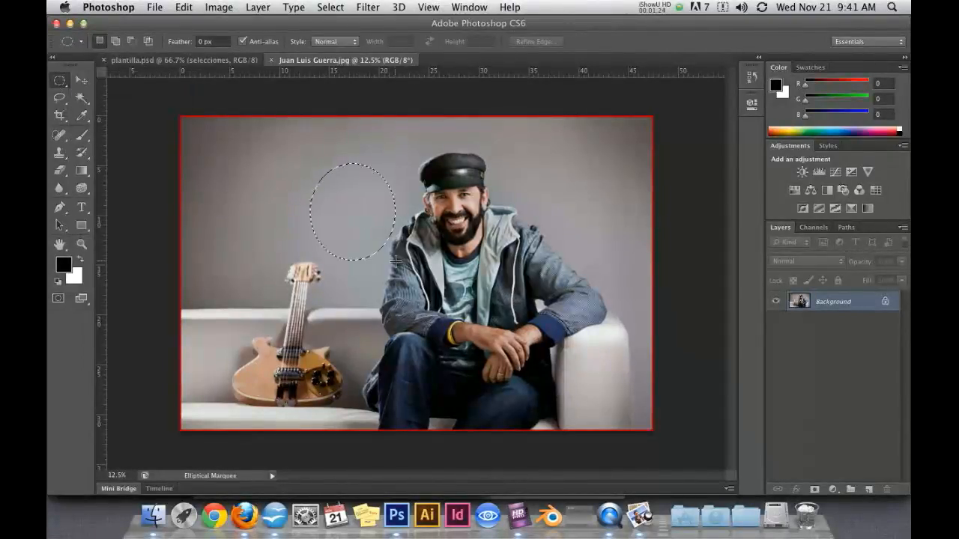
Replace the selection with a rectangular marquee on the wall above the guitar
{"action": "left_click", "coordinate": [60, 81]}
{"action": "left_click", "coordinate": [96, 82]}
{"action": "left_click_drag", "start_coordinate": [254, 169], "coordinate": [359, 258]}
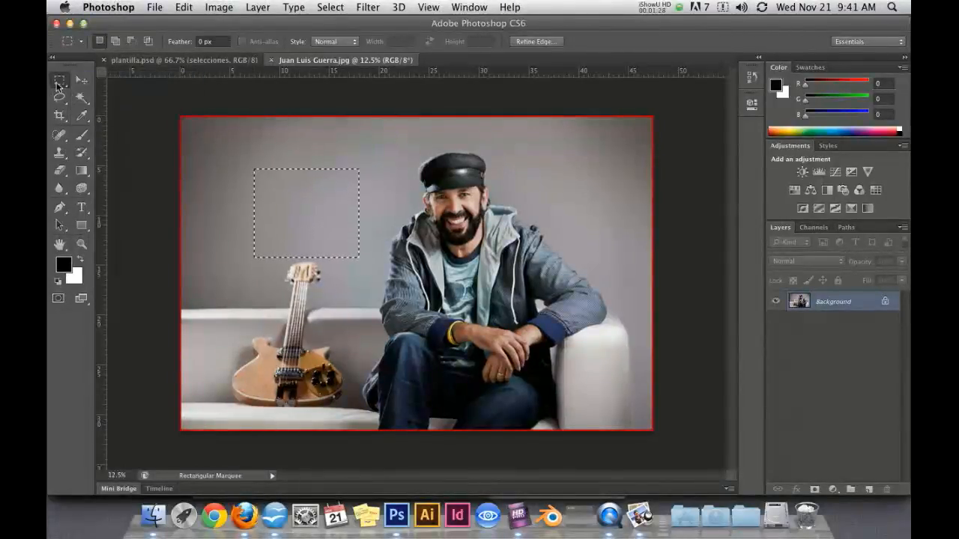
Select a single pixel row across the photo at the height of the man's cap with the Single Row Marquee
{"action": "left_click", "coordinate": [60, 84]}
{"action": "left_click", "coordinate": [105, 109]}
{"action": "left_click", "coordinate": [285, 180]}
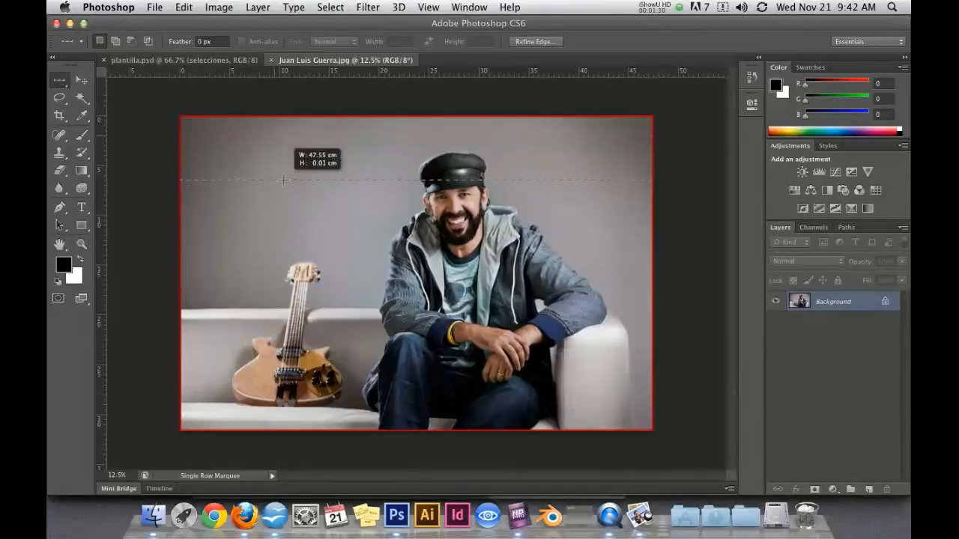
Select the man's cap and upper face freehand with the Lasso tool
{"action": "left_click", "coordinate": [60, 99]}
{"action": "left_click", "coordinate": [61, 104]}
{"action": "left_click", "coordinate": [112, 96]}
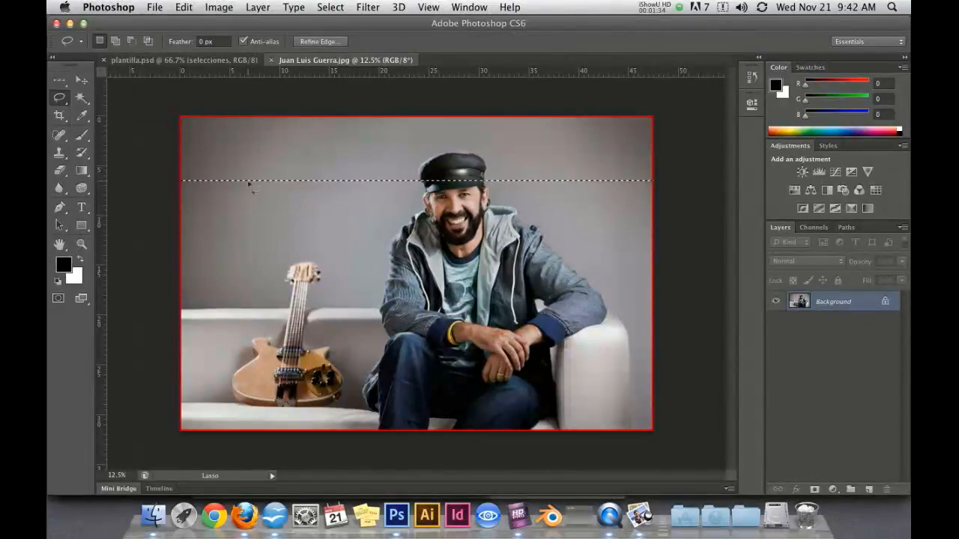
{"action": "mouse_move", "coordinate": [426, 164]}
{"action": "left_mouse_down"}
{"action": "mouse_move", "coordinate": [428, 191]}
{"action": "mouse_move", "coordinate": [446, 208]}
{"action": "mouse_move", "coordinate": [493, 200]}
{"action": "mouse_move", "coordinate": [479, 167]}
{"action": "mouse_move", "coordinate": [426, 165]}
{"action": "left_mouse_up"}
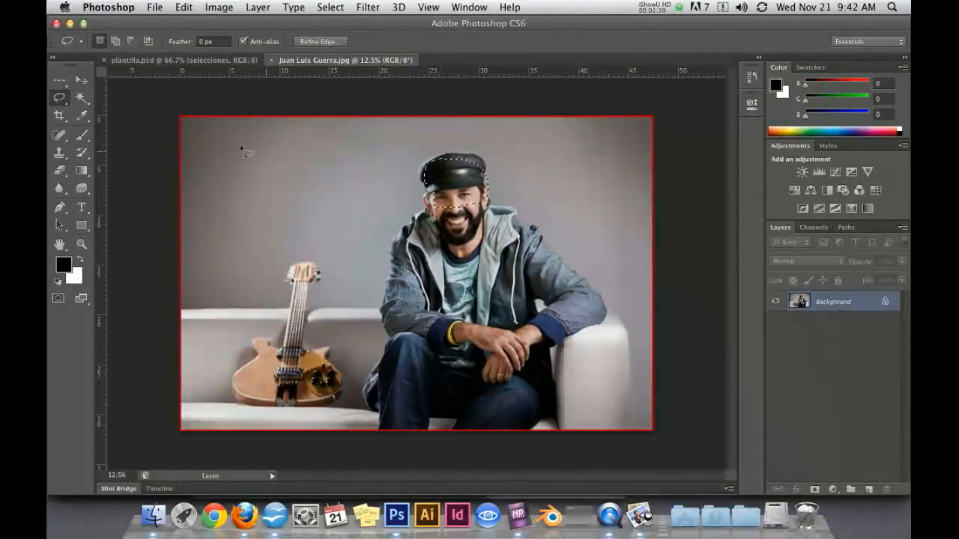
Outline a closed four-sided area on the wall above the guitar with the Polygonal Lasso tool
{"action": "left_click", "coordinate": [59, 99]}
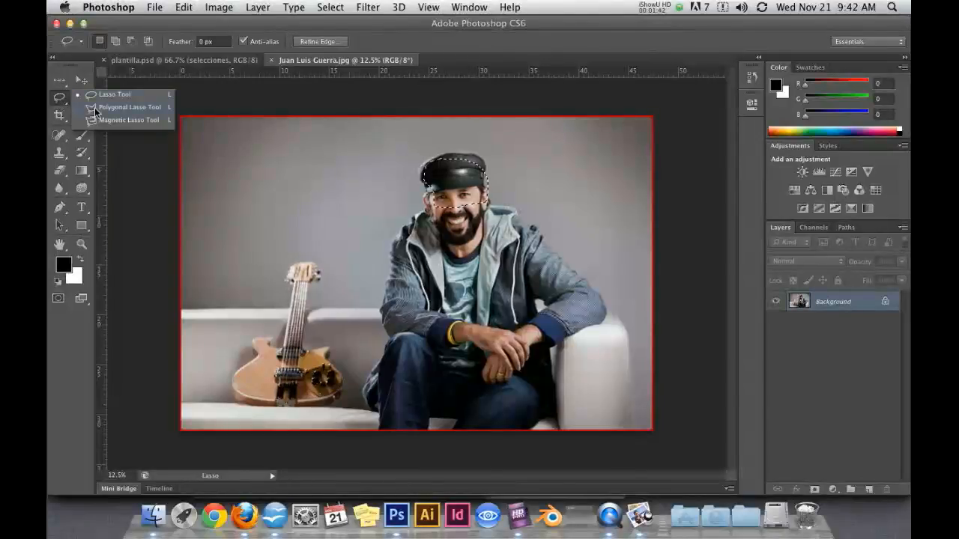
{"action": "left_click", "coordinate": [95, 111]}
{"action": "left_click", "coordinate": [241, 136]}
{"action": "left_click", "coordinate": [248, 257]}
{"action": "left_click", "coordinate": [392, 275]}
{"action": "left_click", "coordinate": [383, 168]}
{"action": "left_click", "coordinate": [242, 137]}
Trace a selection around the man's cap, face and hood with the Magnetic Lasso tool
{"action": "left_click", "coordinate": [60, 99]}
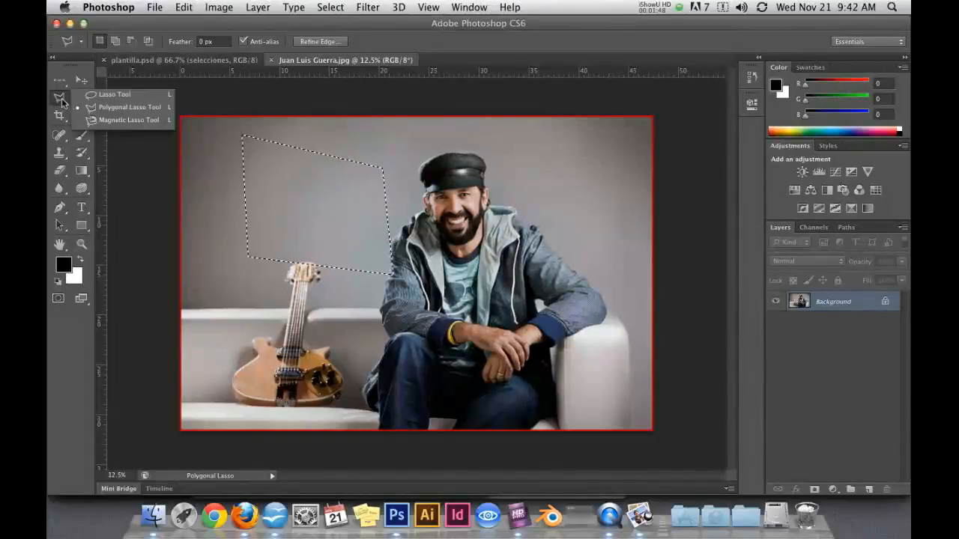
{"action": "left_click", "coordinate": [112, 121]}
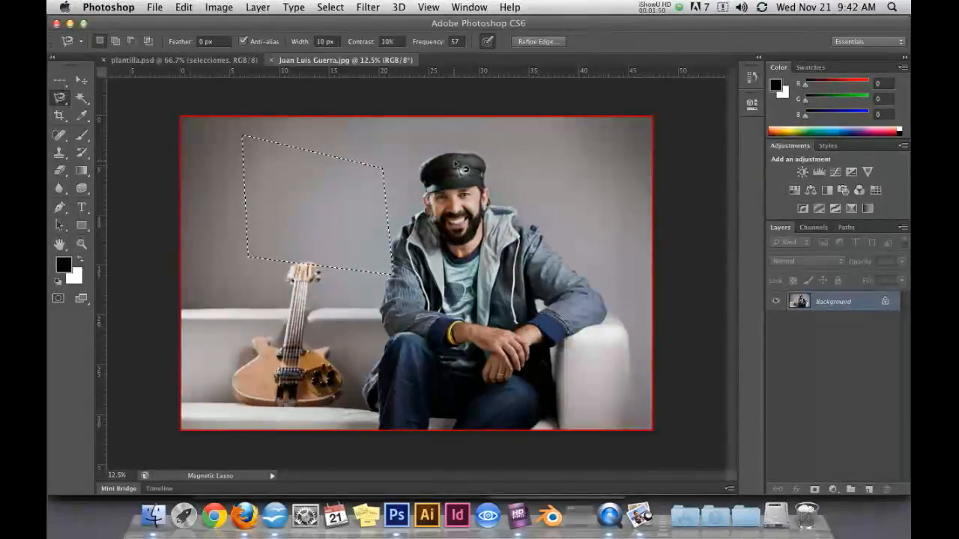
{"action": "left_click", "coordinate": [453, 157]}
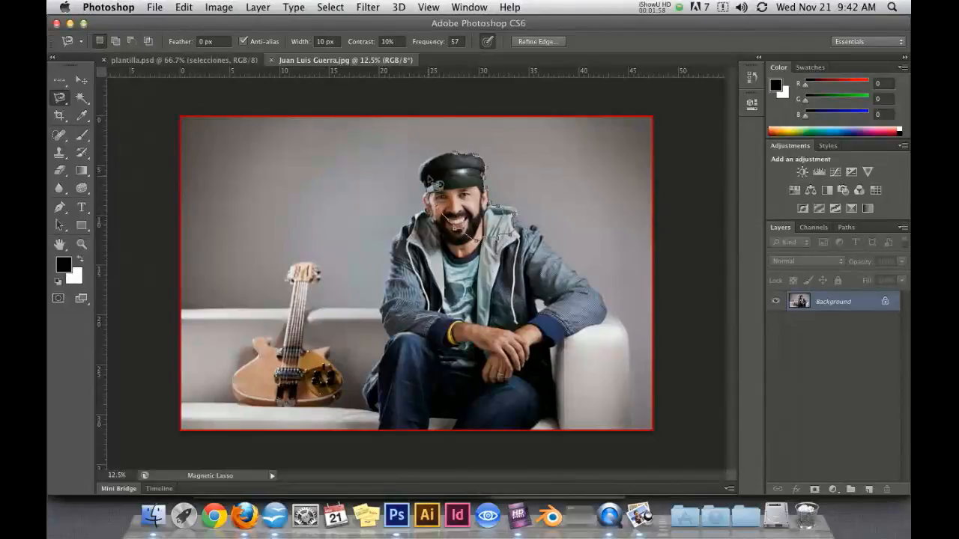
{"action": "left_click", "coordinate": [453, 167]}
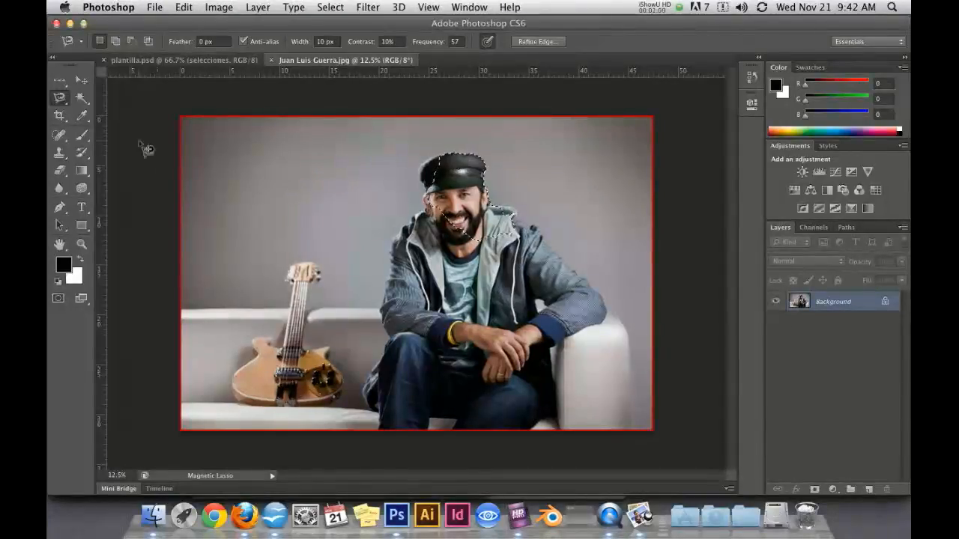
Sample areas of similar colour with the Magic Wand, starting on the guitar and ending with the gray wall behind the man
{"action": "left_click", "coordinate": [84, 99]}
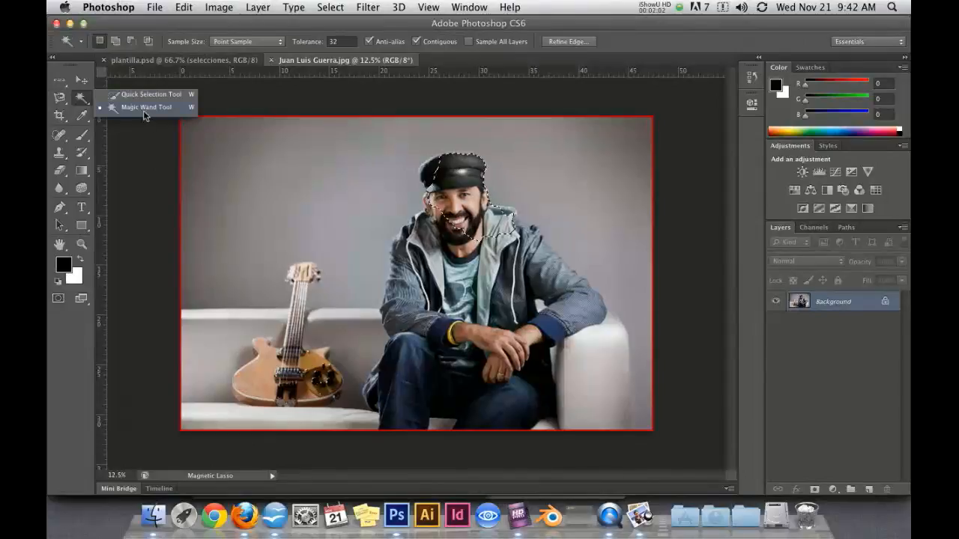
{"action": "left_click", "coordinate": [146, 107]}
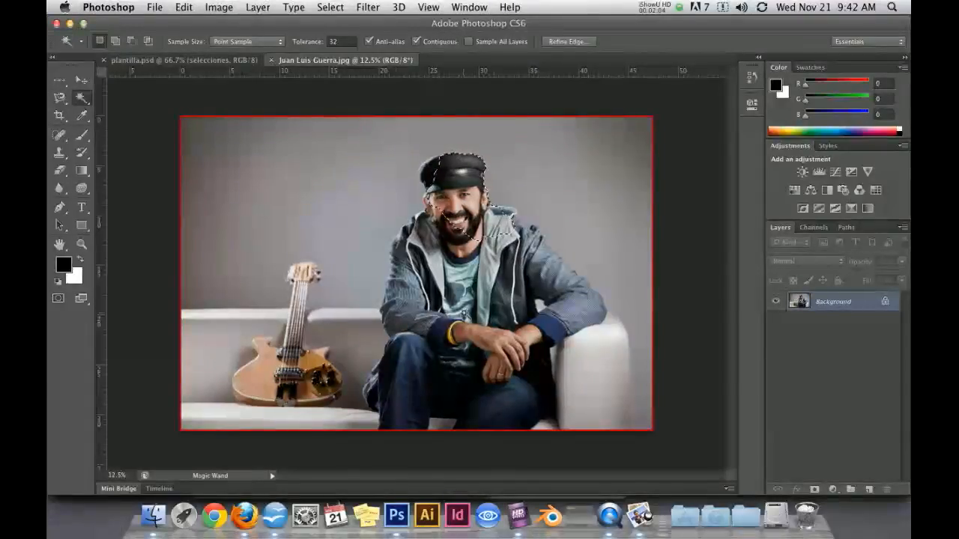
{"action": "left_click", "coordinate": [291, 393]}
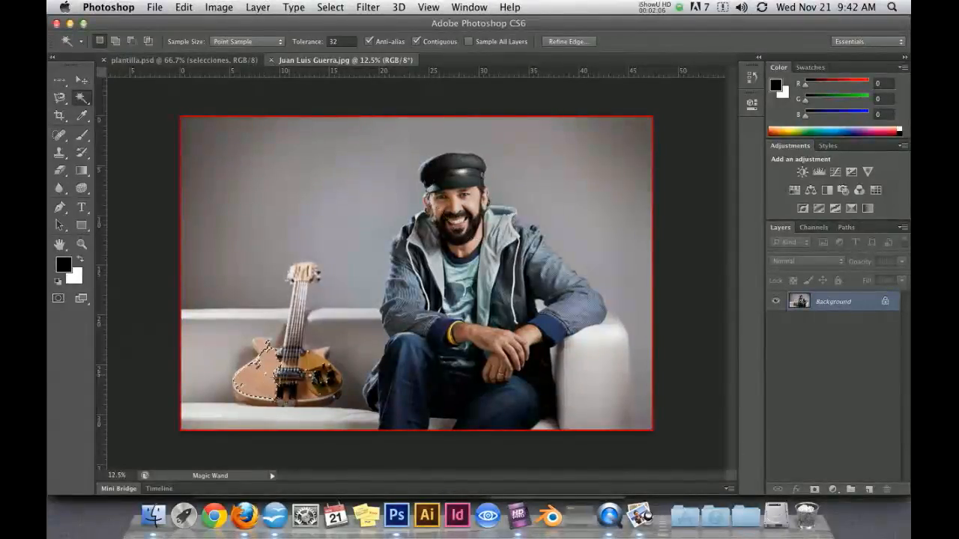
{"action": "left_click", "coordinate": [399, 358]}
{"action": "left_click", "coordinate": [389, 207]}
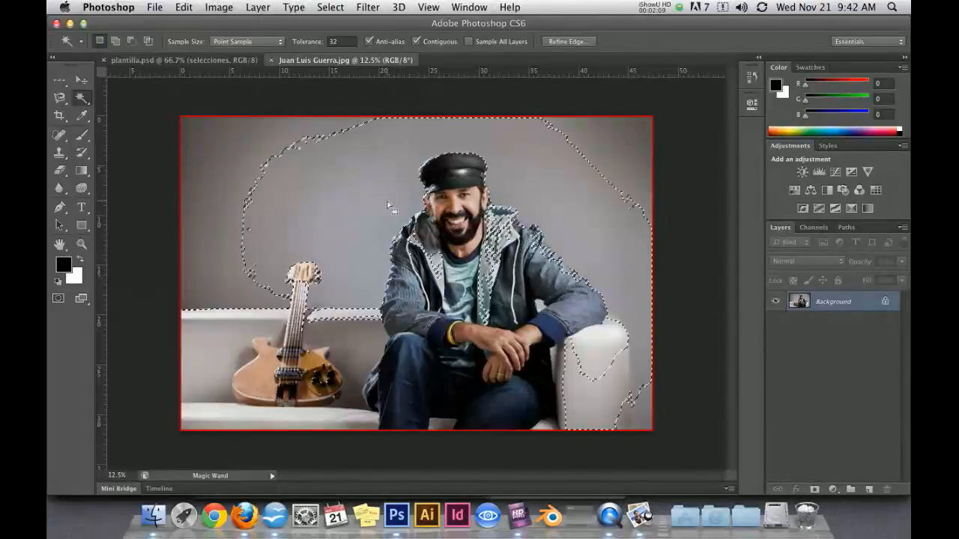
Extend the background selection over the wall near the photo's left edge with the Quick Selection tool
{"action": "left_click", "coordinate": [83, 98]}
{"action": "left_click", "coordinate": [133, 95]}
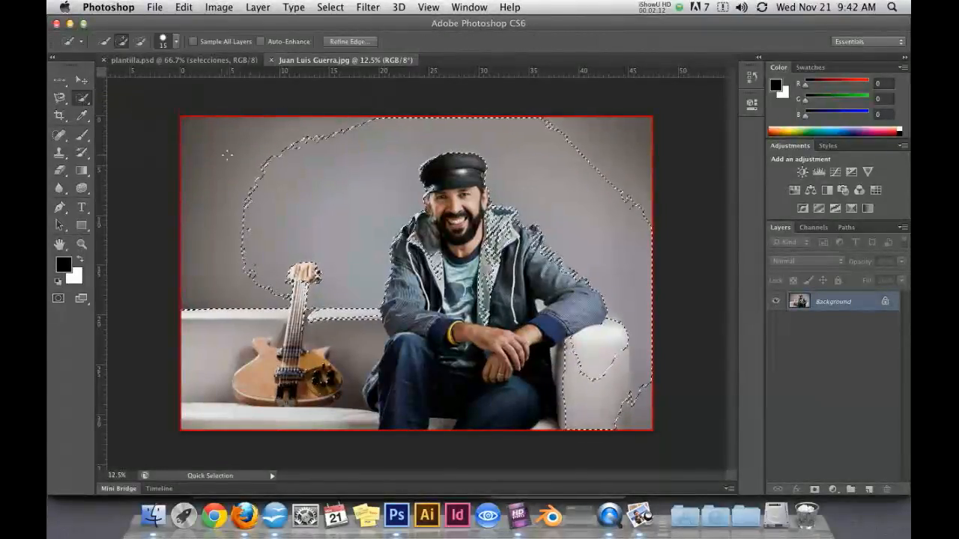
{"action": "left_click", "coordinate": [208, 193]}
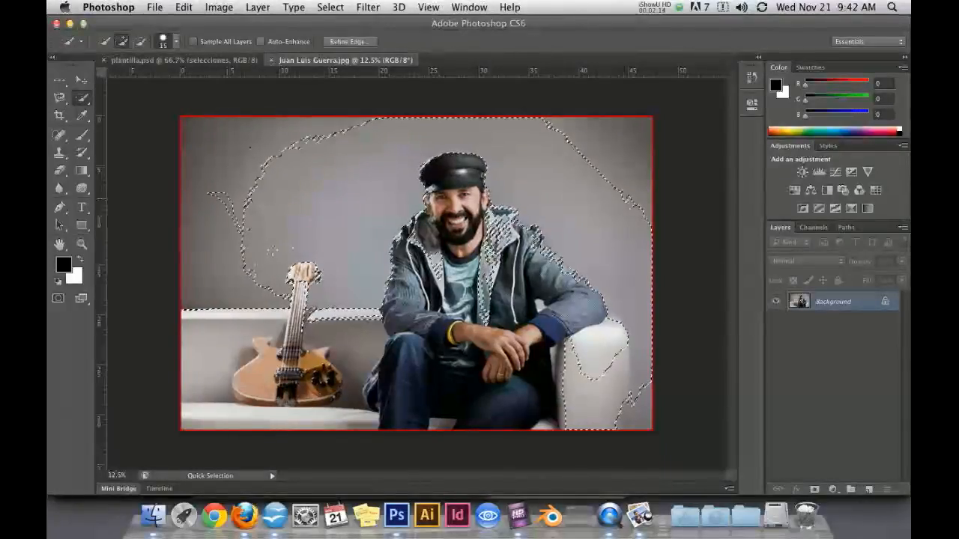
Clear the background selection and select the man's bent leg above the guitar-side sofa seat with the Quick Selection tool
{"action": "key", "text": "super+d"}
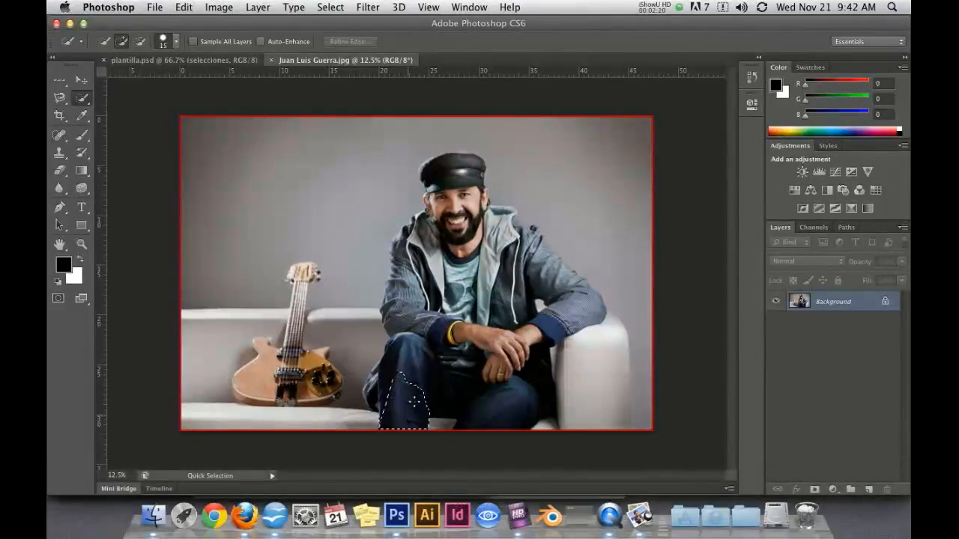
{"action": "mouse_move", "coordinate": [416, 372]}
{"action": "left_mouse_down"}
{"action": "mouse_move", "coordinate": [397, 339]}
{"action": "mouse_move", "coordinate": [423, 345]}
{"action": "mouse_move", "coordinate": [433, 388]}
{"action": "mouse_move", "coordinate": [427, 352]}
{"action": "mouse_move", "coordinate": [405, 358]}
{"action": "mouse_move", "coordinate": [430, 363]}
{"action": "left_mouse_up"}
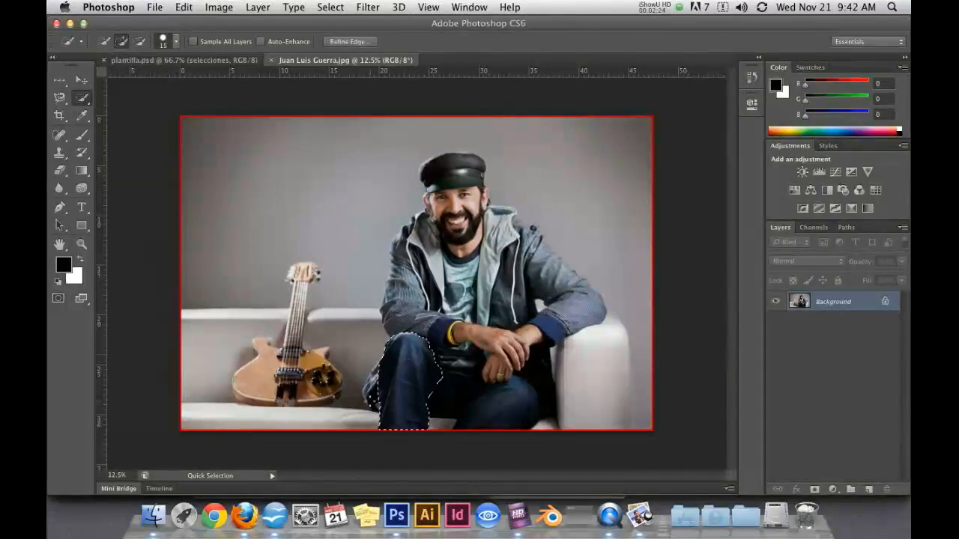
Check the list of selection topics in selecciones.jpg in Preview and return to Photoshop
{"action": "left_click", "coordinate": [642, 516]}
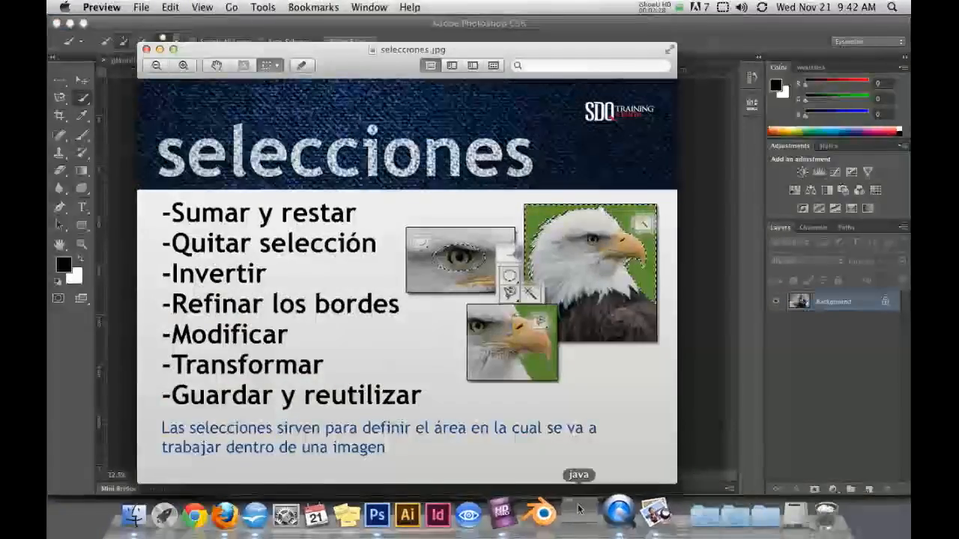
{"action": "left_click", "coordinate": [401, 511]}
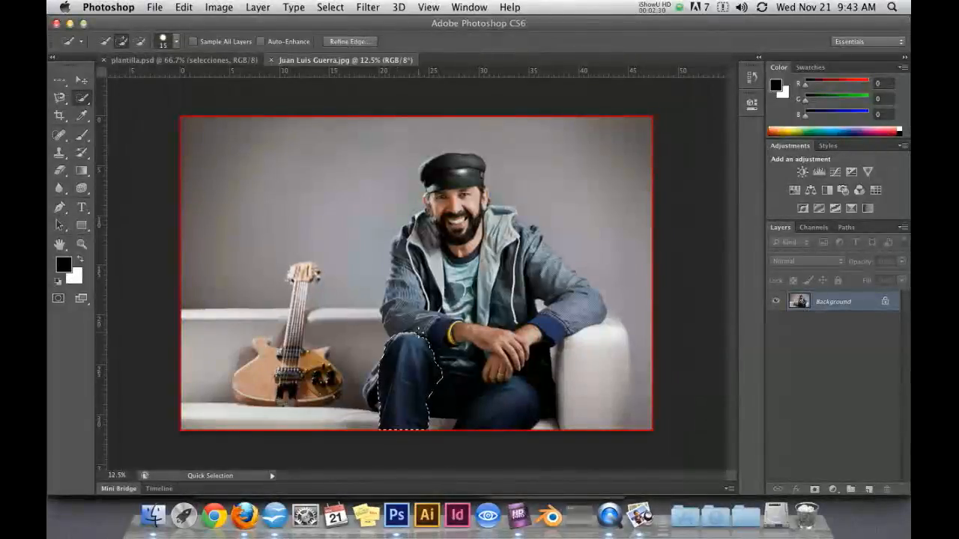
Add the denim fold beside the leg to the selection with the Lasso tool and subtract the stray loop over the sofa
{"action": "left_click", "coordinate": [61, 98]}
{"action": "left_click_drag", "start_coordinate": [61, 98], "coordinate": [105, 96]}
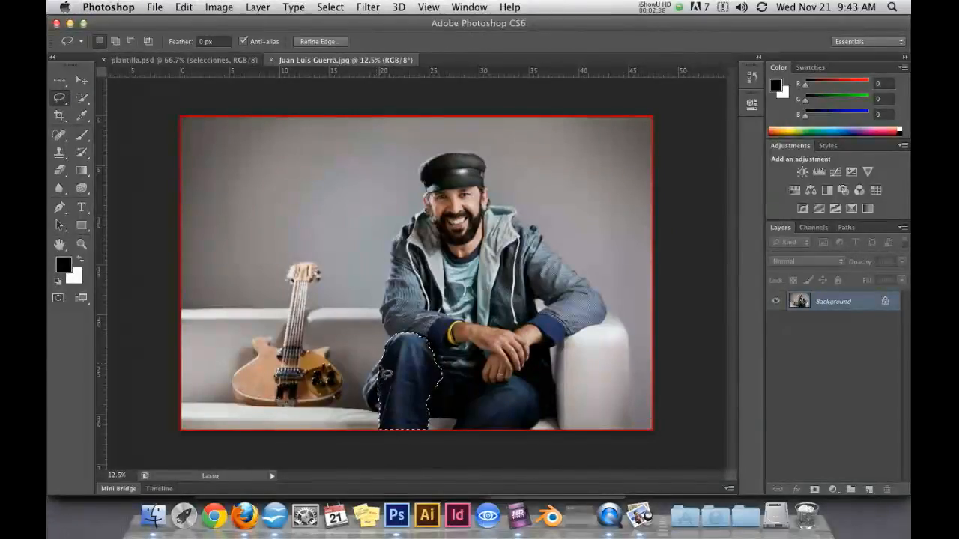
{"action": "left_click", "coordinate": [382, 382]}
{"action": "left_click", "coordinate": [383, 382]}
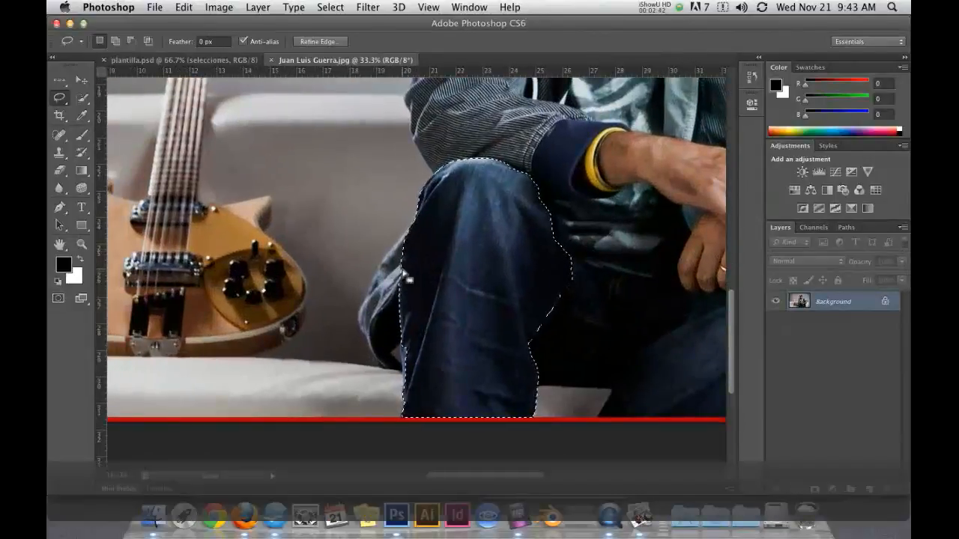
{"action": "key", "text": "shift"}
{"action": "mouse_move", "coordinate": [408, 243]}
{"action": "left_mouse_down"}
{"action": "mouse_move", "coordinate": [382, 284]}
{"action": "mouse_move", "coordinate": [380, 312]}
{"action": "mouse_move", "coordinate": [387, 323]}
{"action": "mouse_move", "coordinate": [423, 329]}
{"action": "mouse_move", "coordinate": [444, 299]}
{"action": "mouse_move", "coordinate": [445, 261]}
{"action": "mouse_move", "coordinate": [424, 233]}
{"action": "left_mouse_up"}
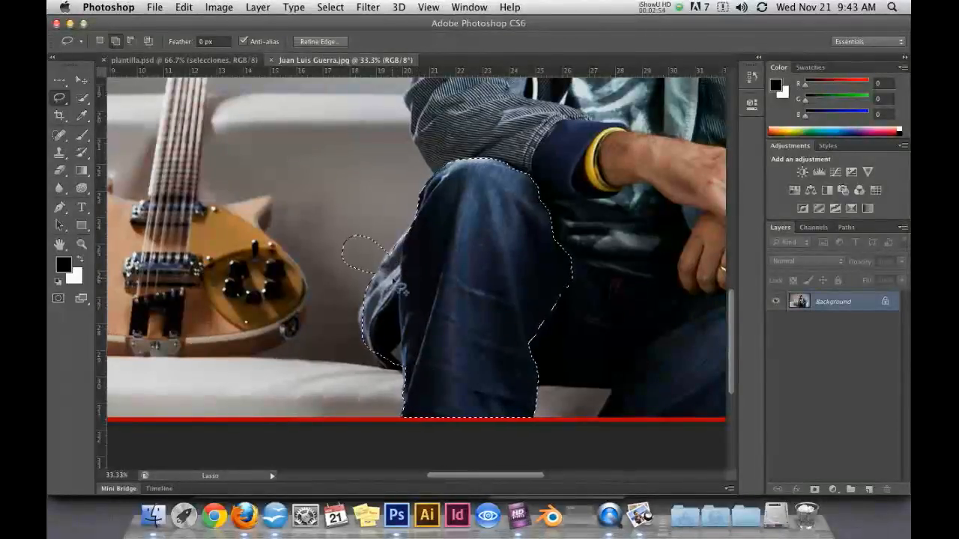
{"action": "left_click_drag", "start_coordinate": [346, 202], "coordinate": [390, 230]}
{"action": "mouse_move", "coordinate": [388, 273]}
{"action": "left_mouse_down"}
{"action": "mouse_move", "coordinate": [354, 297]}
{"action": "mouse_move", "coordinate": [331, 284]}
{"action": "mouse_move", "coordinate": [318, 241]}
{"action": "mouse_move", "coordinate": [362, 213]}
{"action": "left_mouse_up"}
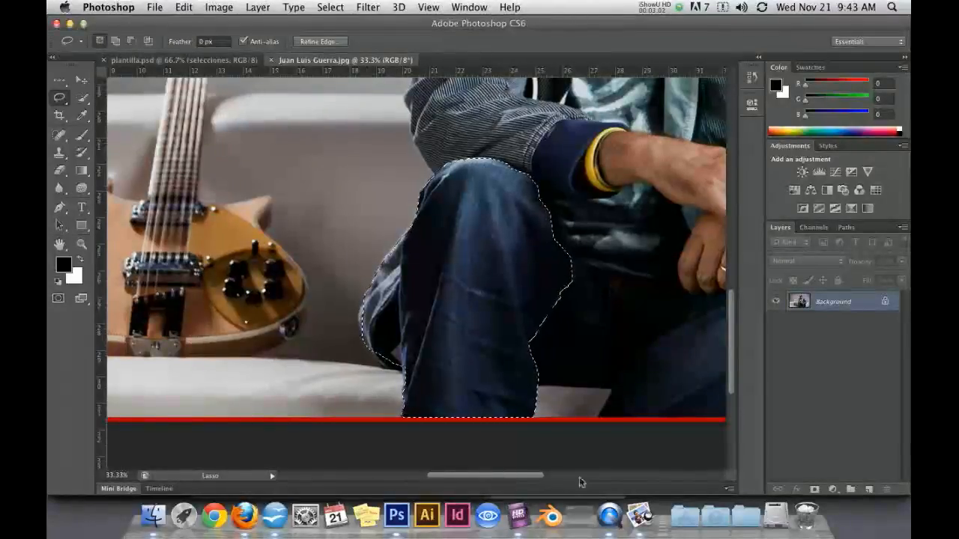
Review the deselecting topic on the selecciones.jpg slide in Preview and go back to the photo in Photoshop
{"action": "left_click", "coordinate": [642, 512]}
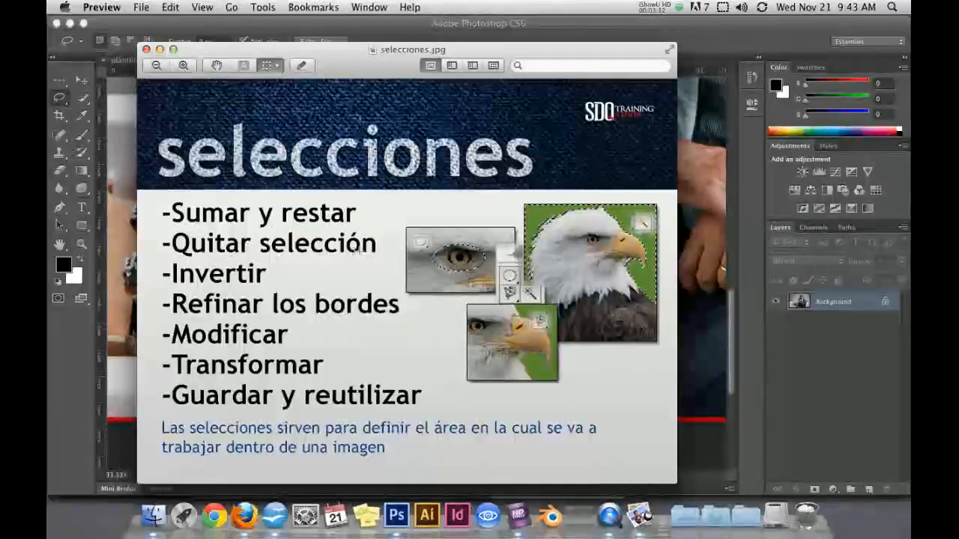
{"action": "left_click", "coordinate": [689, 182]}
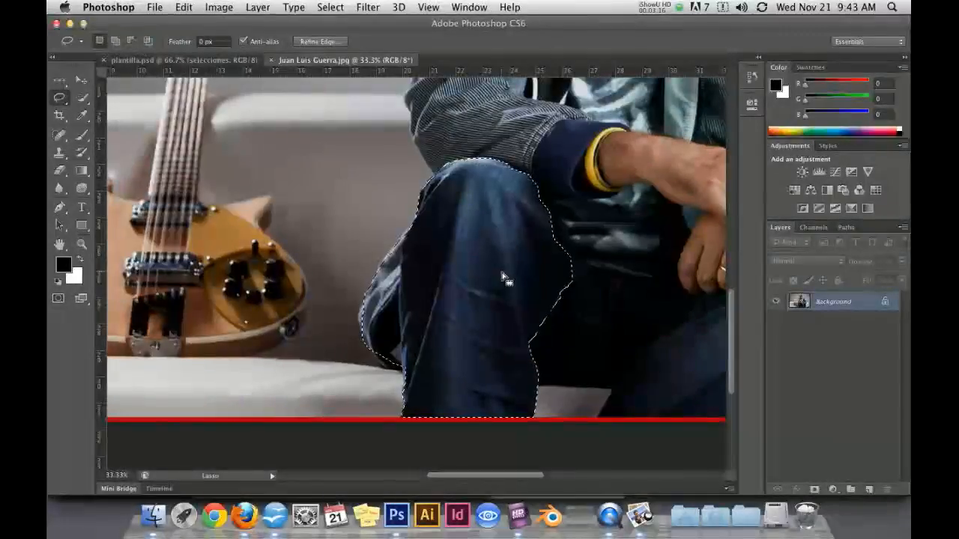
Clear the leg selection with the Elliptical Marquee tool active and undo the deselection
{"action": "left_click", "coordinate": [83, 97]}
{"action": "left_click", "coordinate": [64, 104]}
{"action": "left_click", "coordinate": [61, 83]}
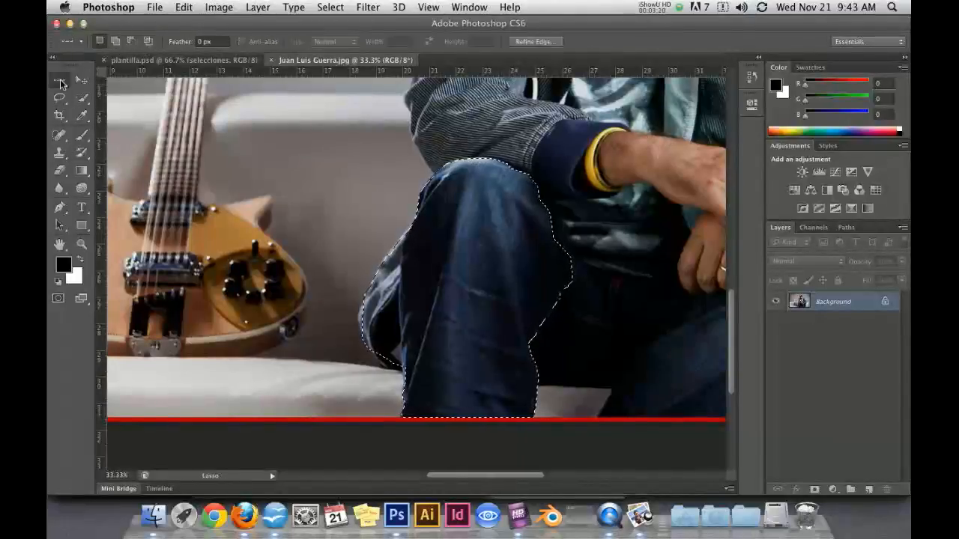
{"action": "left_click", "coordinate": [61, 83]}
{"action": "left_click", "coordinate": [101, 91]}
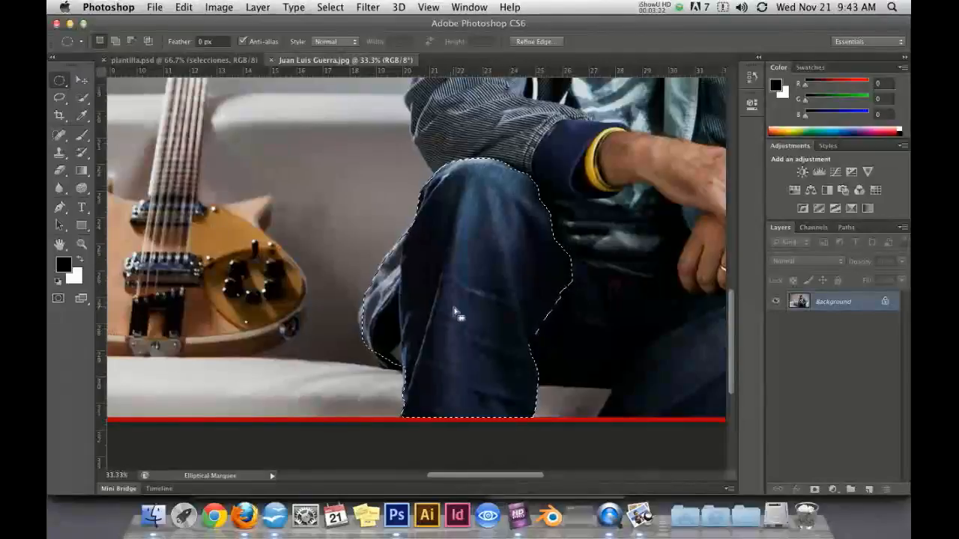
{"action": "left_click", "coordinate": [310, 217]}
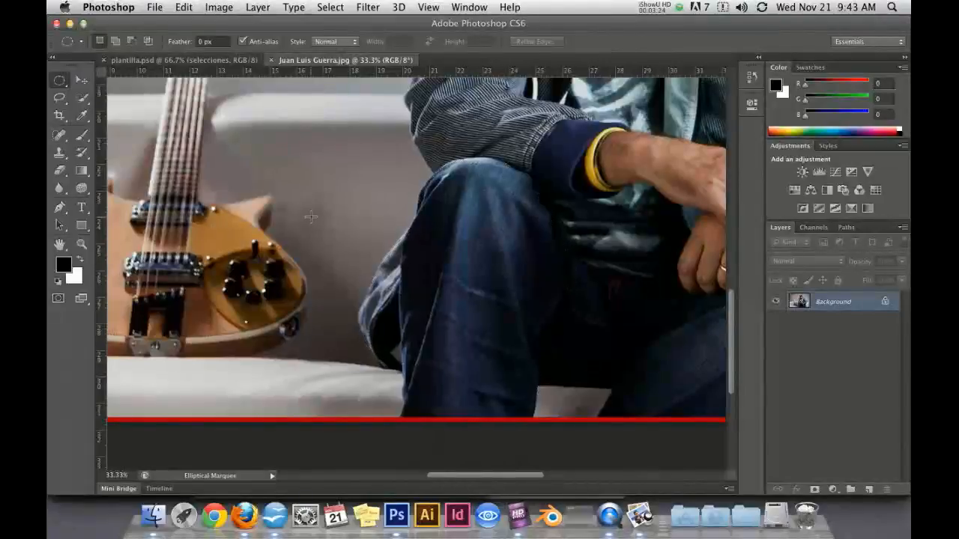
{"action": "key", "text": "super+z"}
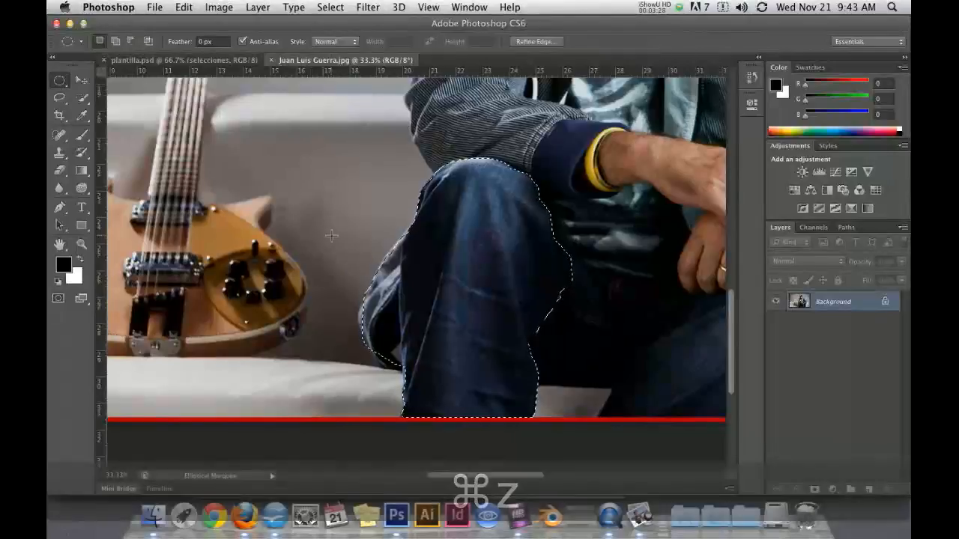
Clear the leg selection with the Deselect command and undo it, repeating the demonstration twice
{"action": "left_click", "coordinate": [330, 8]}
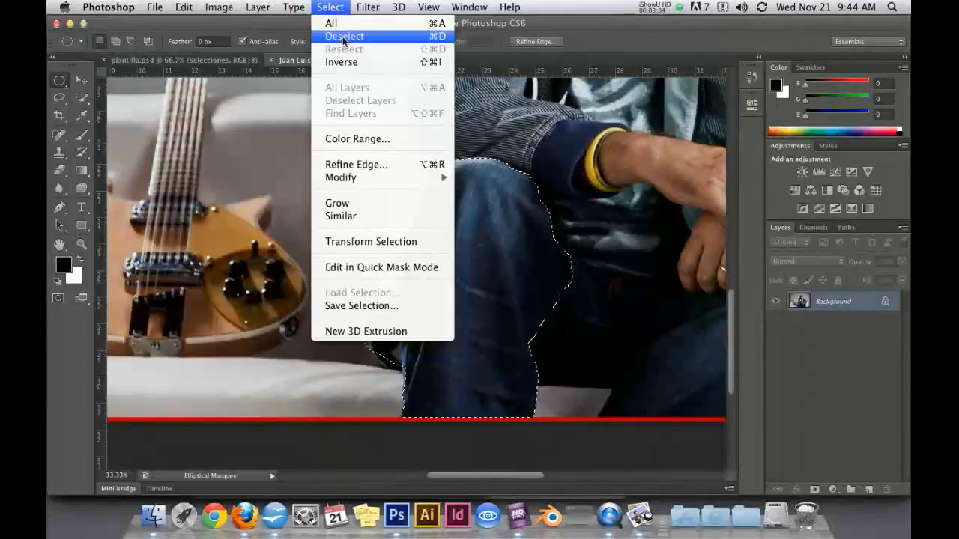
{"action": "left_click", "coordinate": [340, 37]}
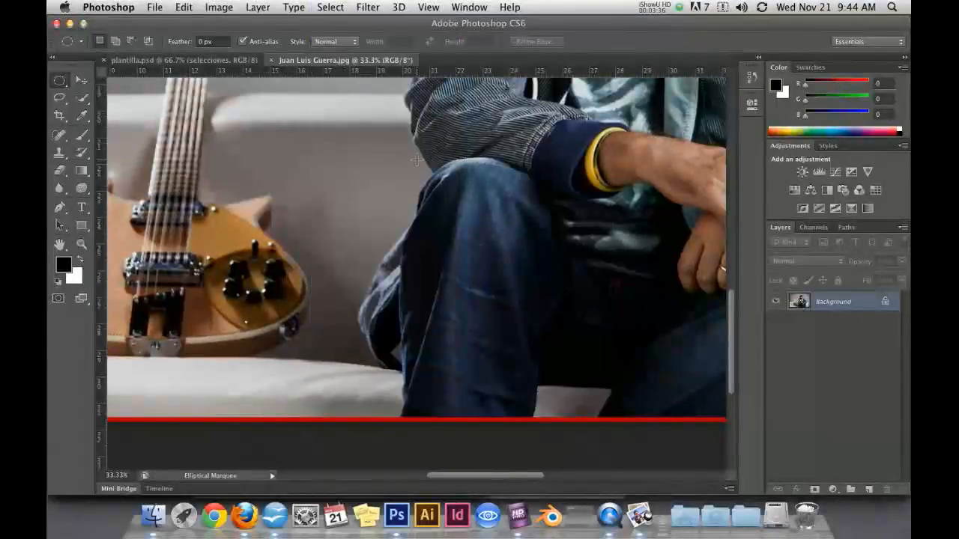
{"action": "key", "text": "super+z"}
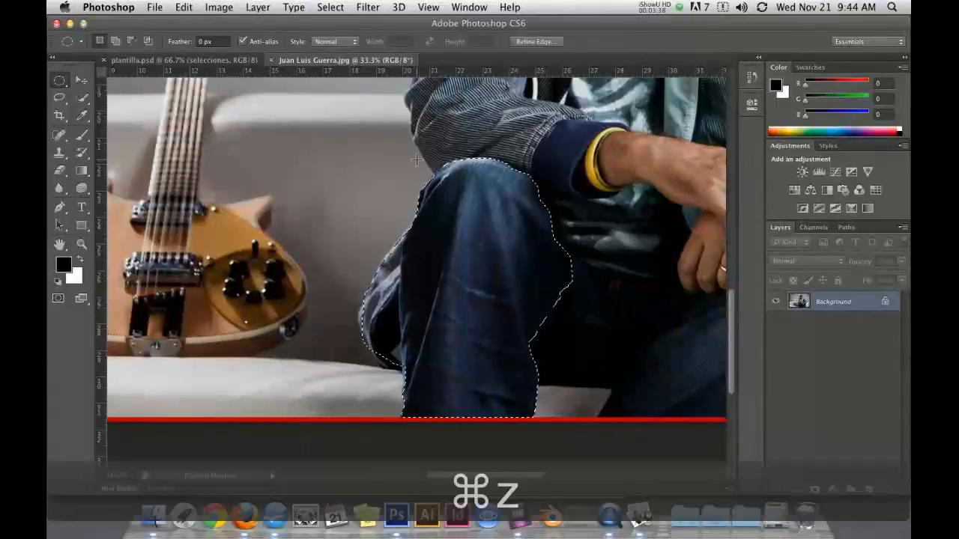
{"action": "left_click", "coordinate": [330, 6]}
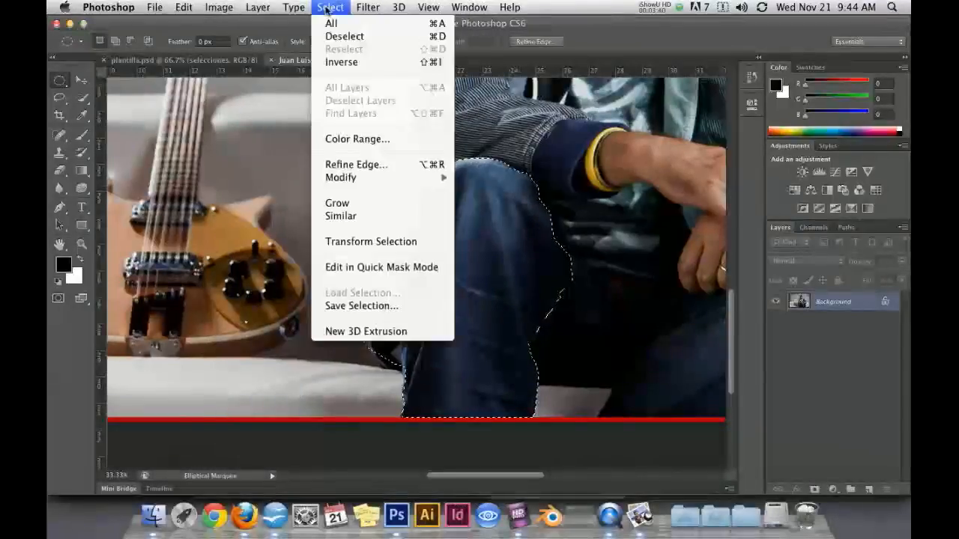
{"action": "left_click", "coordinate": [440, 37]}
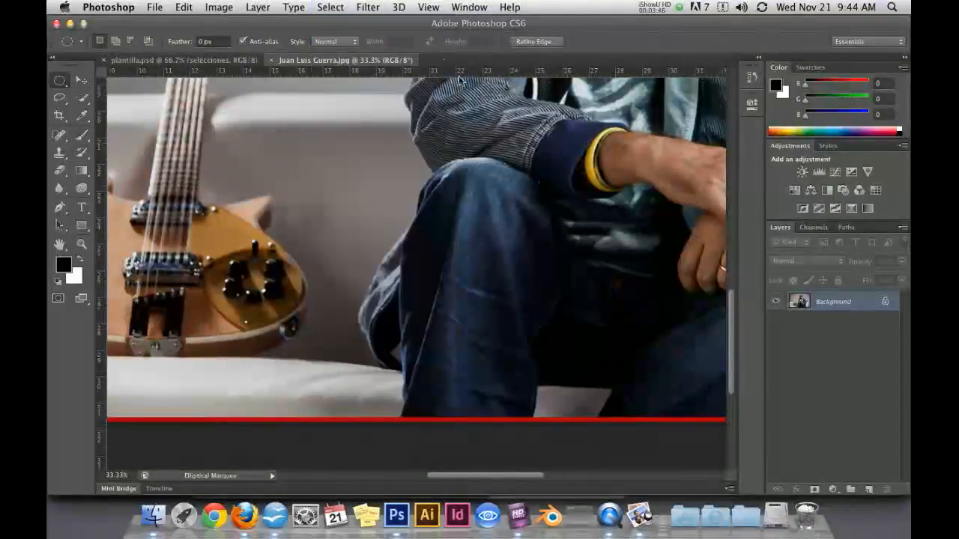
{"action": "key", "text": "super+z"}
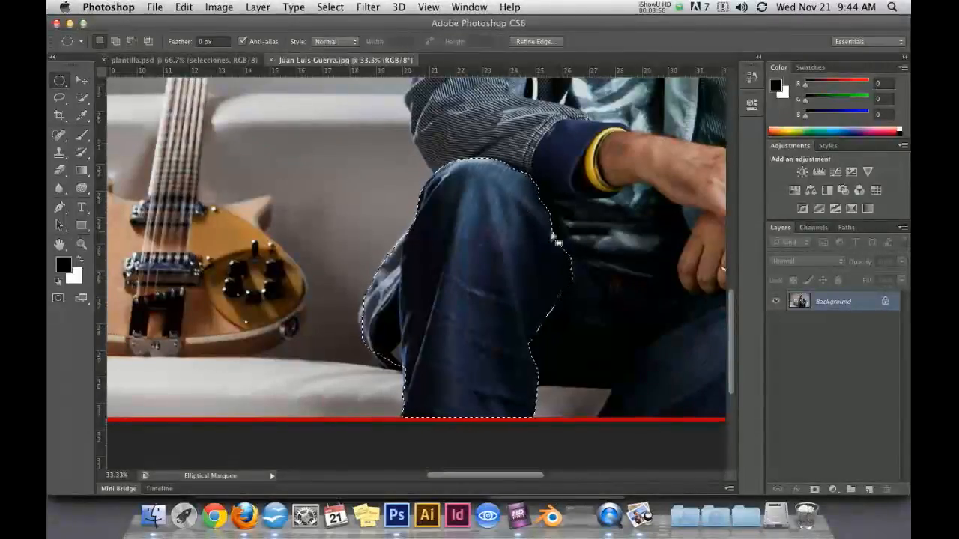
Check the inverting topic on the selecciones.jpg slide in Preview and return to the photo in Photoshop
{"action": "left_click", "coordinate": [638, 515]}
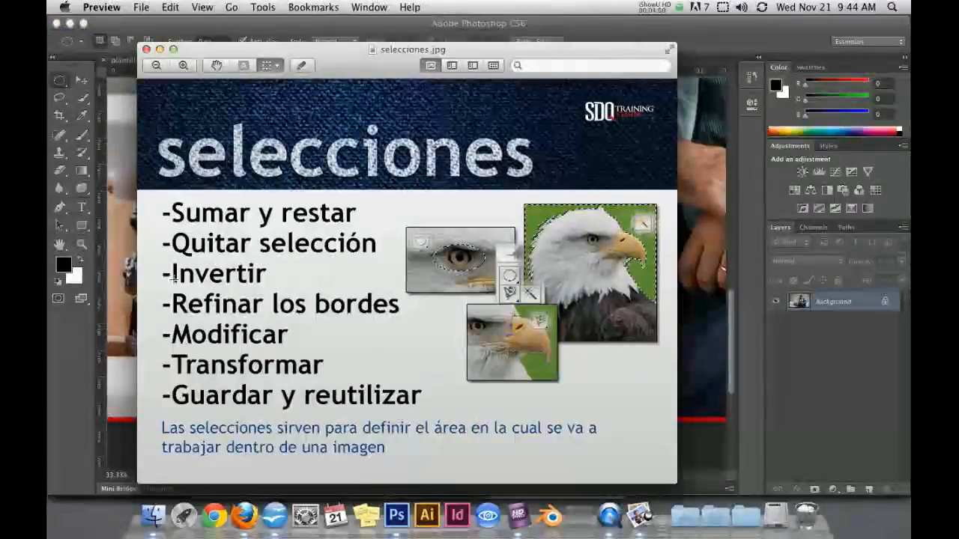
{"action": "left_click", "coordinate": [697, 240]}
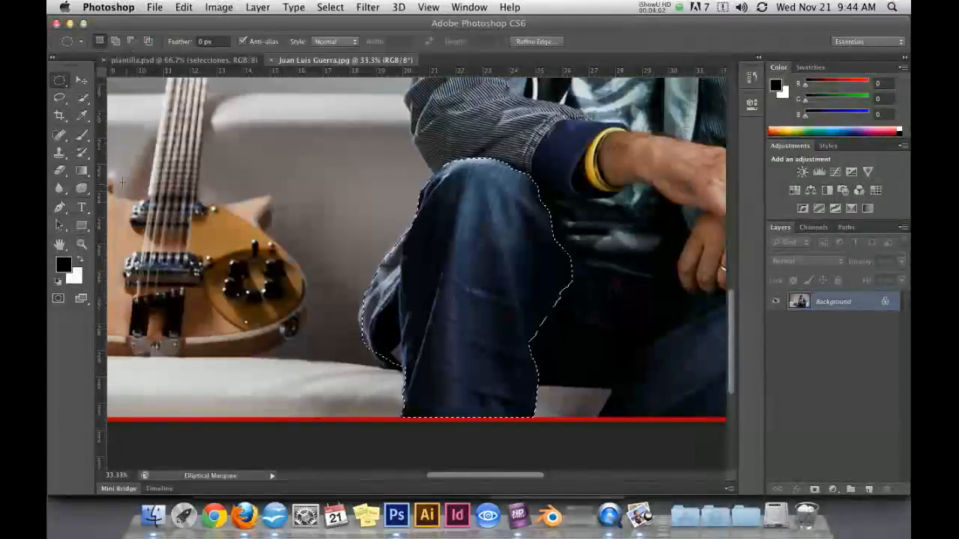
Test the Brush tool with a black stroke inside the leg selection, undo it, and set the foreground color to red (255, 0, 0)
{"action": "left_click_drag", "start_coordinate": [82, 135], "coordinate": [124, 135]}
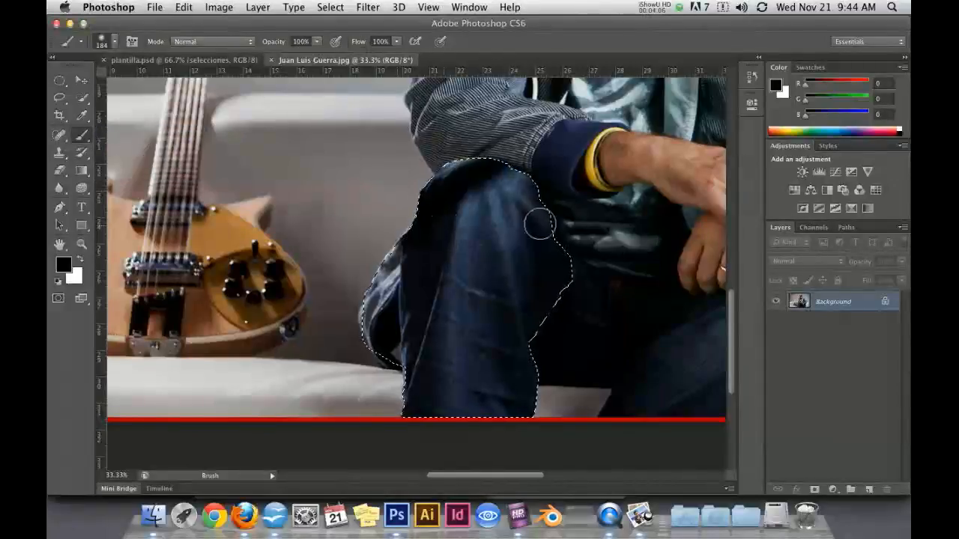
{"action": "key", "text": "super+z"}
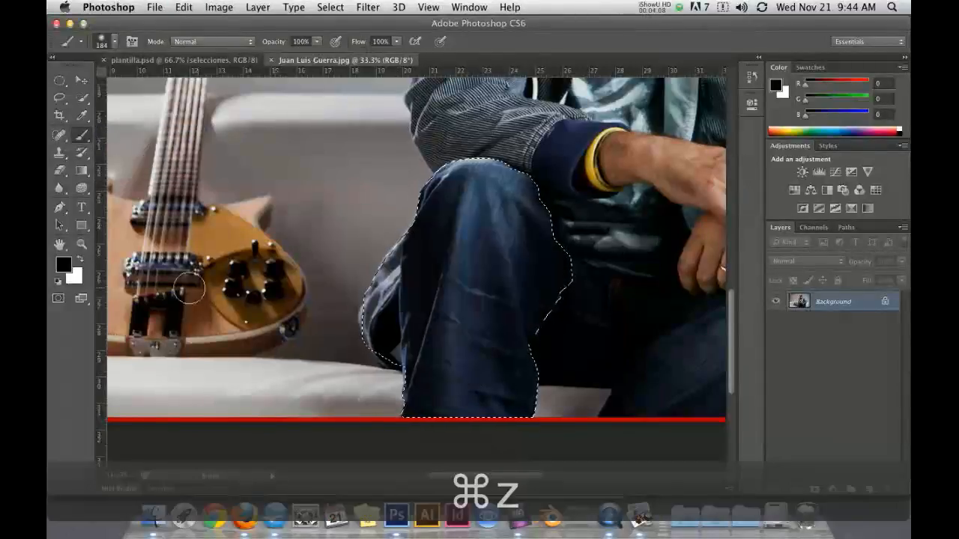
{"action": "left_click", "coordinate": [63, 265]}
{"action": "left_click", "coordinate": [606, 214]}
{"action": "type", "text": "255"}
{"action": "key", "text": "Return"}
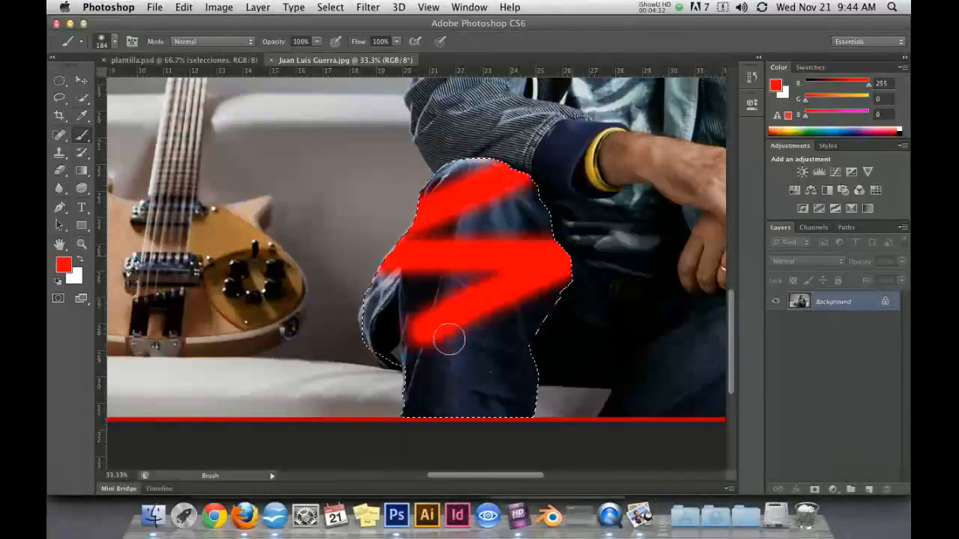
Paint red test strokes across the leg selection with the Brush tool and undo them
{"action": "key", "text": "super+z"}
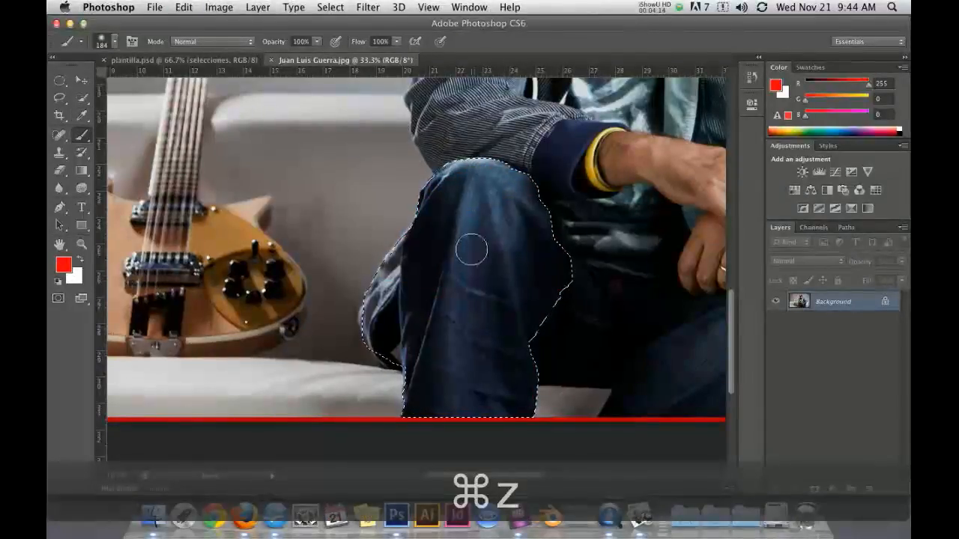
{"action": "mouse_move", "coordinate": [390, 194]}
{"action": "left_mouse_down"}
{"action": "mouse_move", "coordinate": [610, 368]}
{"action": "mouse_move", "coordinate": [552, 403]}
{"action": "left_mouse_up"}
{"action": "key", "text": "super+z"}
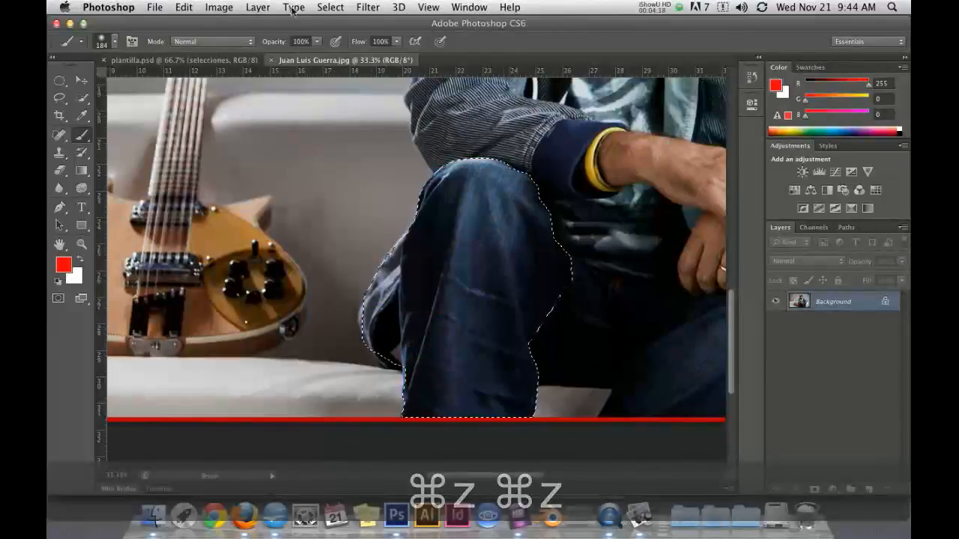
Invert the leg selection, brush a red test stroke around the leg area, and undo the stroke
{"action": "left_click", "coordinate": [328, 8]}
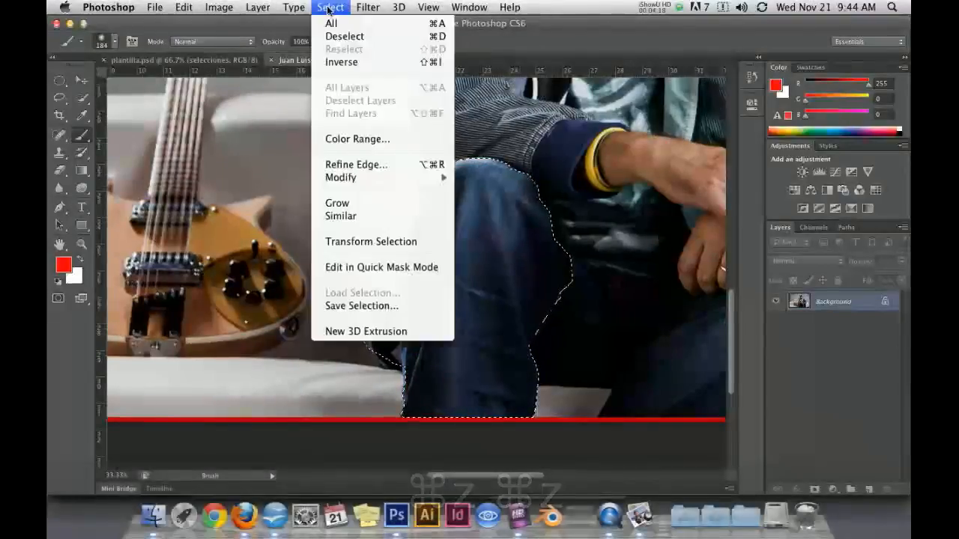
{"action": "left_click", "coordinate": [365, 65]}
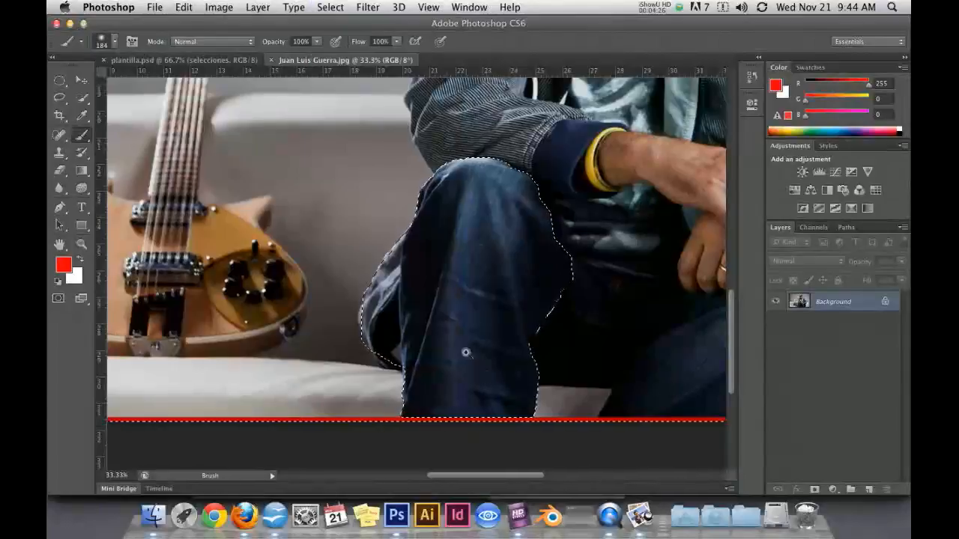
{"action": "key", "text": "super+minus"}
{"action": "key", "text": "super+minus"}
{"action": "key", "text": "super+minus"}
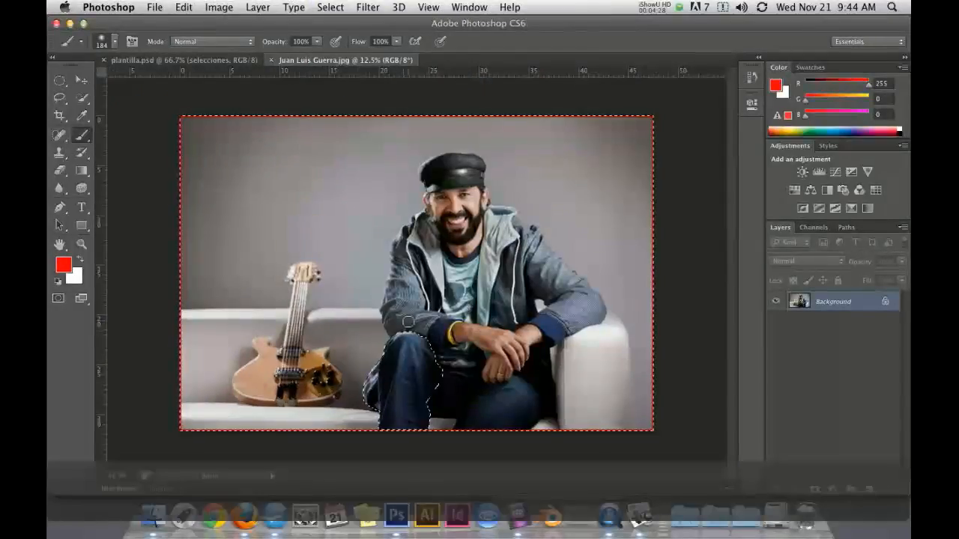
{"action": "mouse_move", "coordinate": [390, 341]}
{"action": "left_mouse_down"}
{"action": "mouse_move", "coordinate": [422, 343]}
{"action": "mouse_move", "coordinate": [414, 349]}
{"action": "mouse_move", "coordinate": [361, 342]}
{"action": "mouse_move", "coordinate": [443, 329]}
{"action": "mouse_move", "coordinate": [371, 343]}
{"action": "mouse_move", "coordinate": [349, 382]}
{"action": "mouse_move", "coordinate": [368, 401]}
{"action": "mouse_move", "coordinate": [427, 401]}
{"action": "mouse_move", "coordinate": [458, 429]}
{"action": "left_mouse_up"}
{"action": "key", "text": "super+z"}
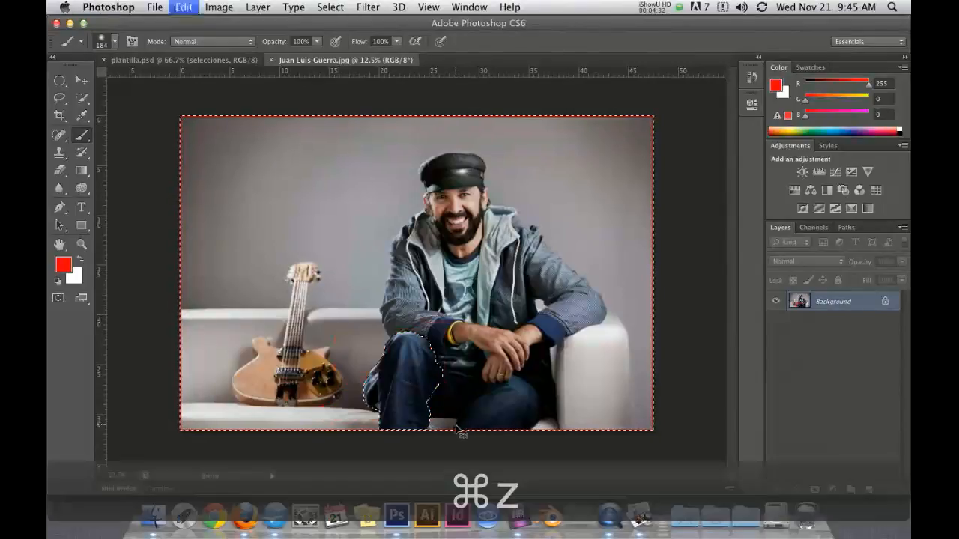
Invert the selection again to target only the leg, paint a red test stroke over the knee and undo it
{"action": "left_click", "coordinate": [330, 7]}
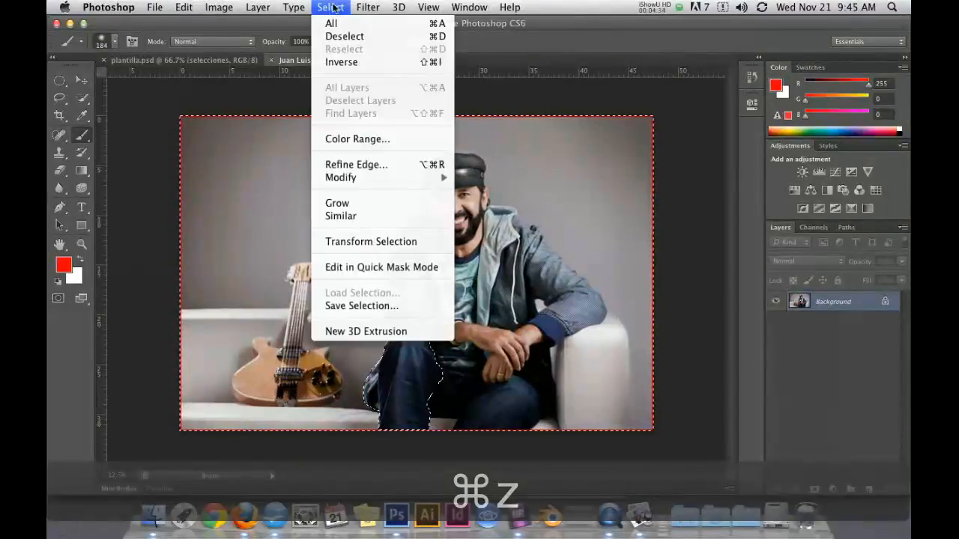
{"action": "left_click", "coordinate": [341, 62]}
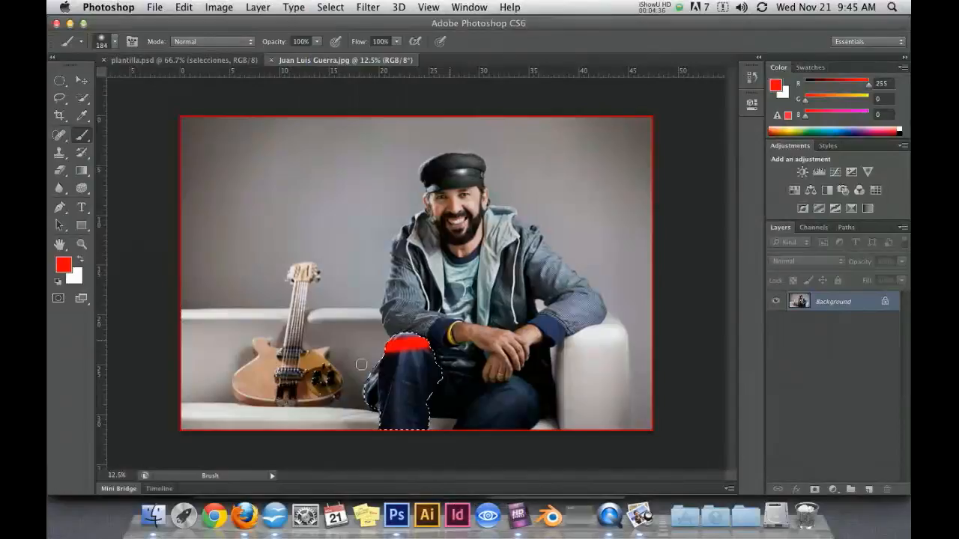
{"action": "key", "text": "super+z"}
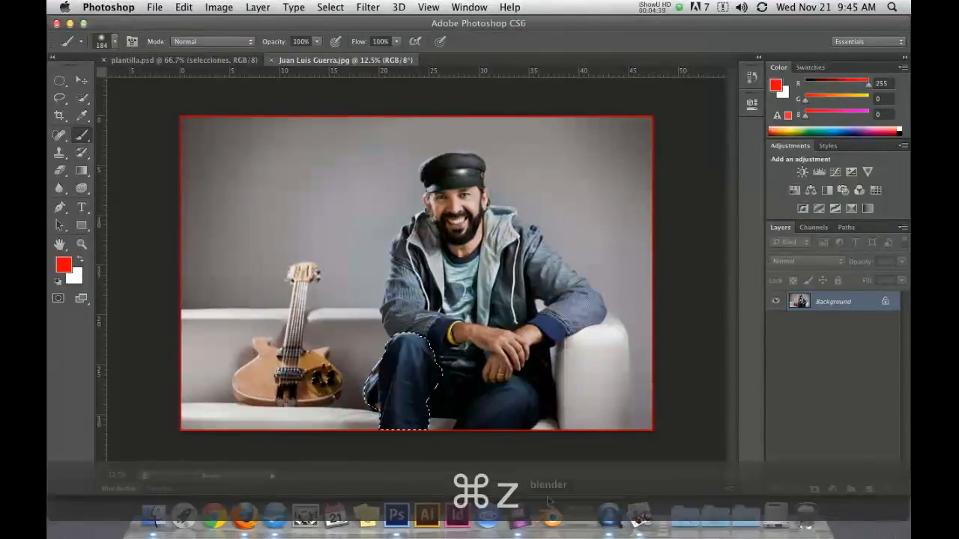
Check the topic on refining edges on the selecciones.jpg slide in Preview and go back to Photoshop
{"action": "left_click", "coordinate": [639, 504]}
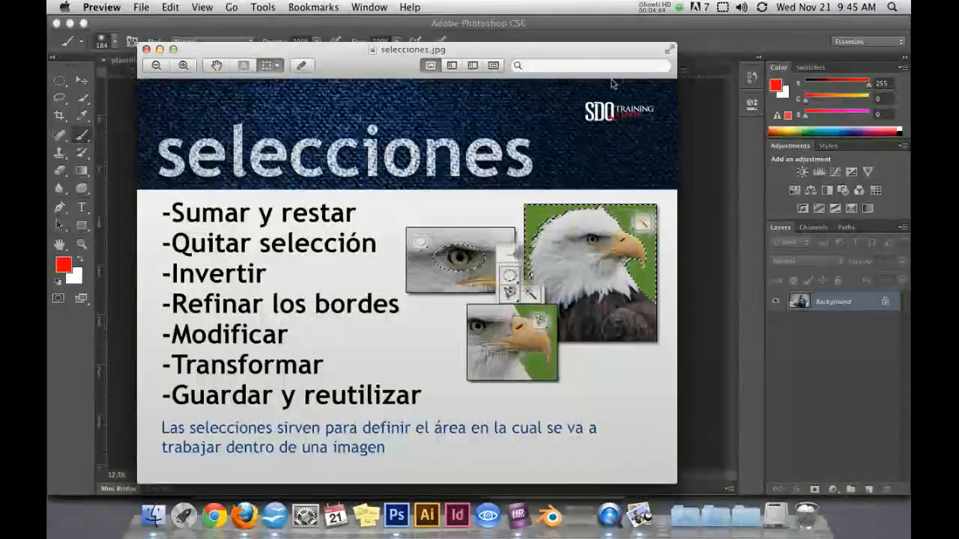
{"action": "left_click", "coordinate": [698, 196]}
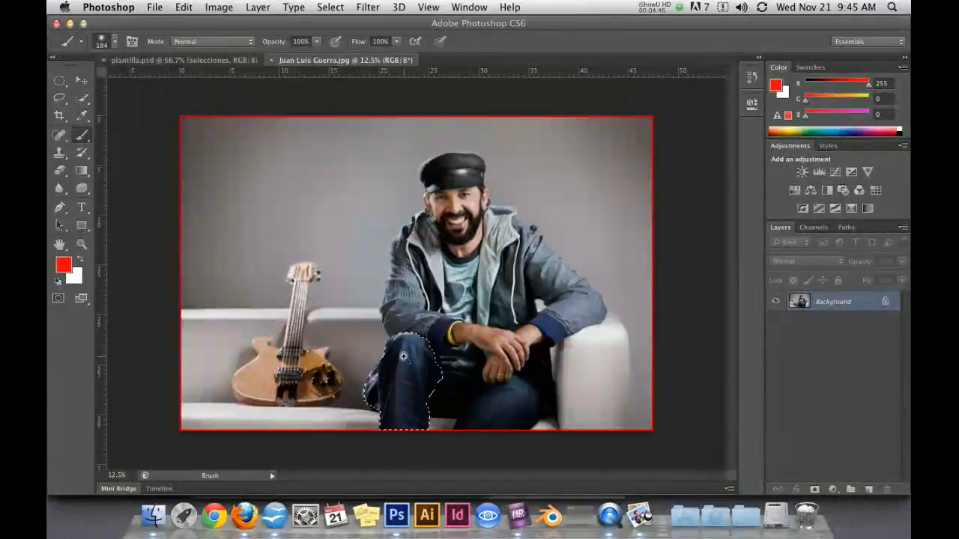
Copy the selected leg to a new layer and move the copy onto the wall above the guitar
{"action": "scroll", "coordinate": [403, 357], "scroll_direction": "up", "scroll_amount": 3}
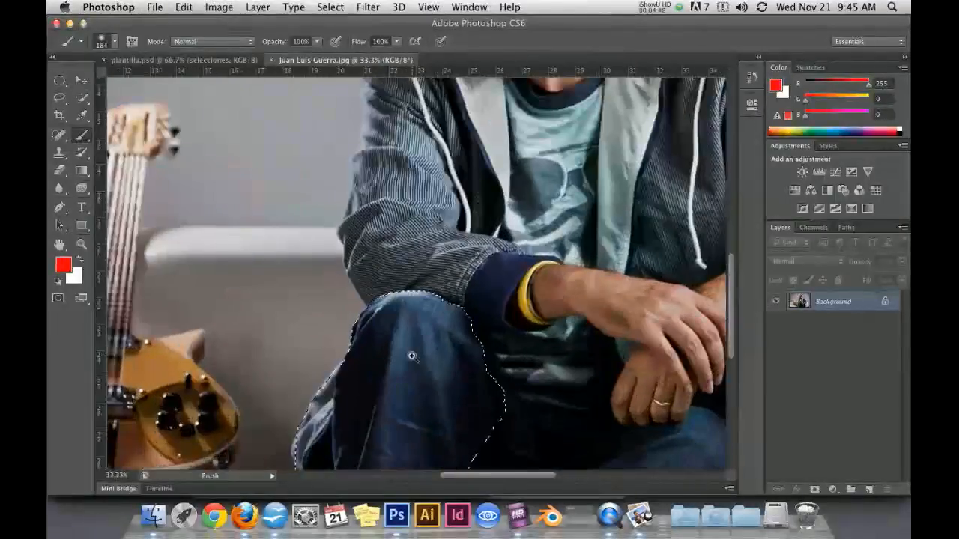
{"action": "left_click", "coordinate": [411, 356]}
{"action": "left_click_drag", "start_coordinate": [409, 353], "coordinate": [400, 139]}
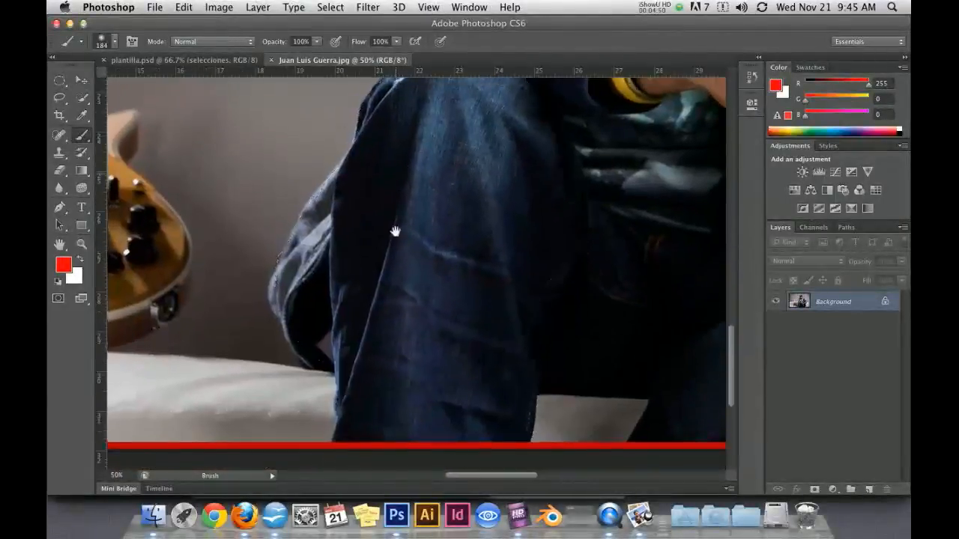
{"action": "scroll", "coordinate": [417, 252], "scroll_direction": "down", "scroll_amount": 2}
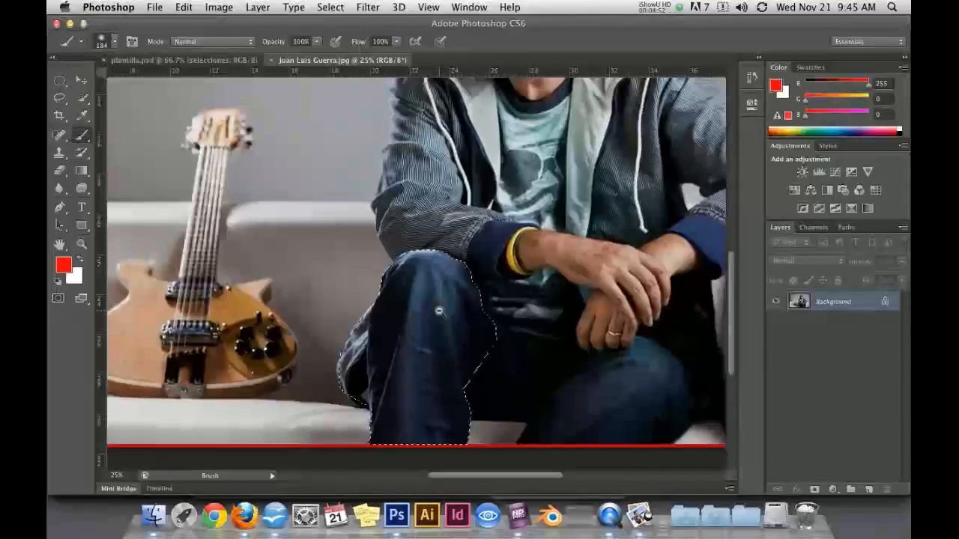
{"action": "scroll", "coordinate": [439, 311], "scroll_direction": "down", "scroll_amount": 1}
{"action": "key", "text": "super+j"}
{"action": "key", "text": "v"}
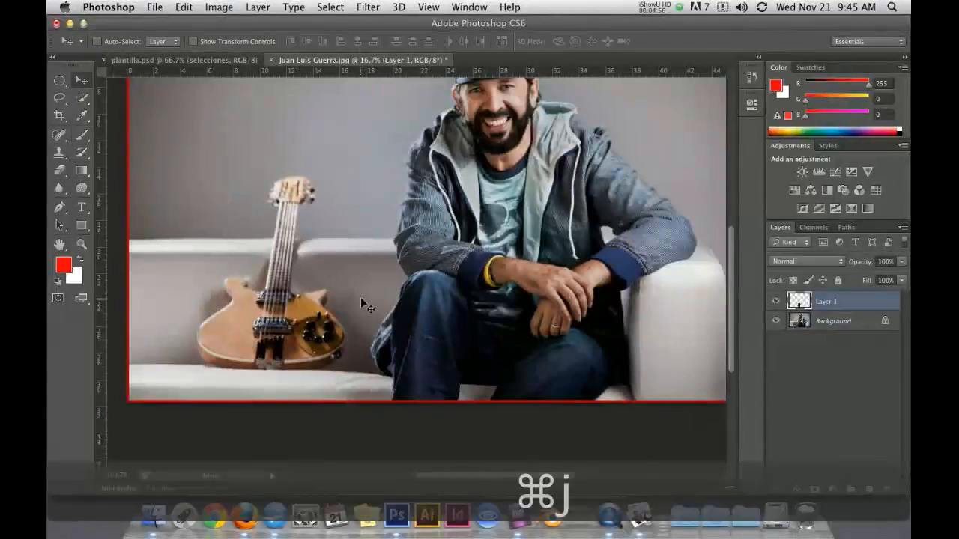
{"action": "left_click_drag", "start_coordinate": [461, 372], "coordinate": [270, 200]}
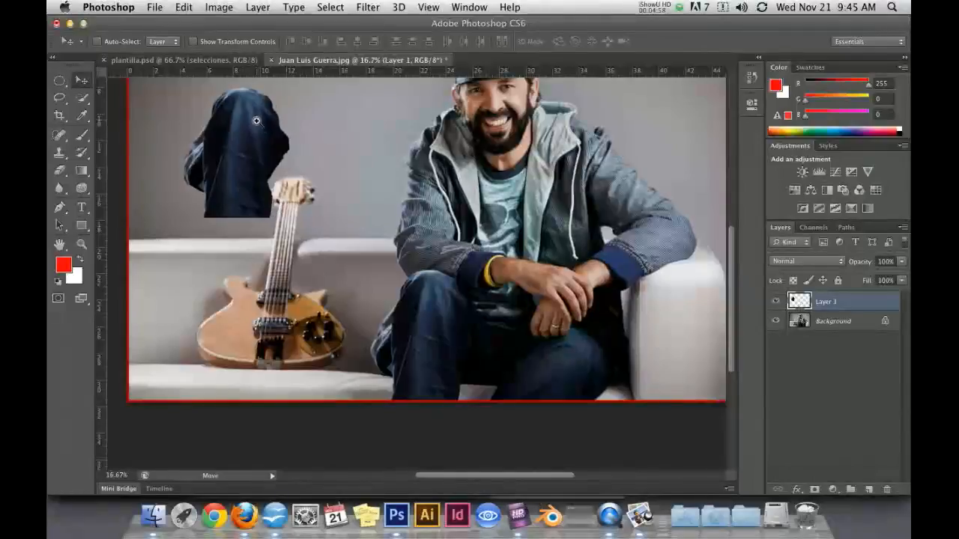
Examine the edges along the top of the copied leg up close for cut-out quality
{"action": "scroll", "coordinate": [257, 123], "scroll_direction": "up", "scroll_amount": 6}
{"action": "left_click_drag", "start_coordinate": [332, 135], "coordinate": [365, 269]}
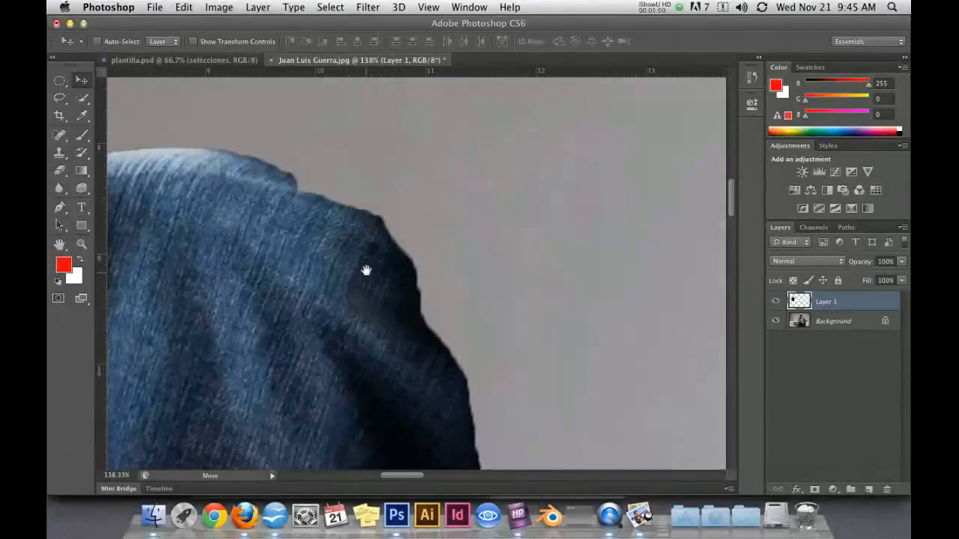
{"action": "scroll", "coordinate": [228, 128], "scroll_direction": "up", "scroll_amount": 5}
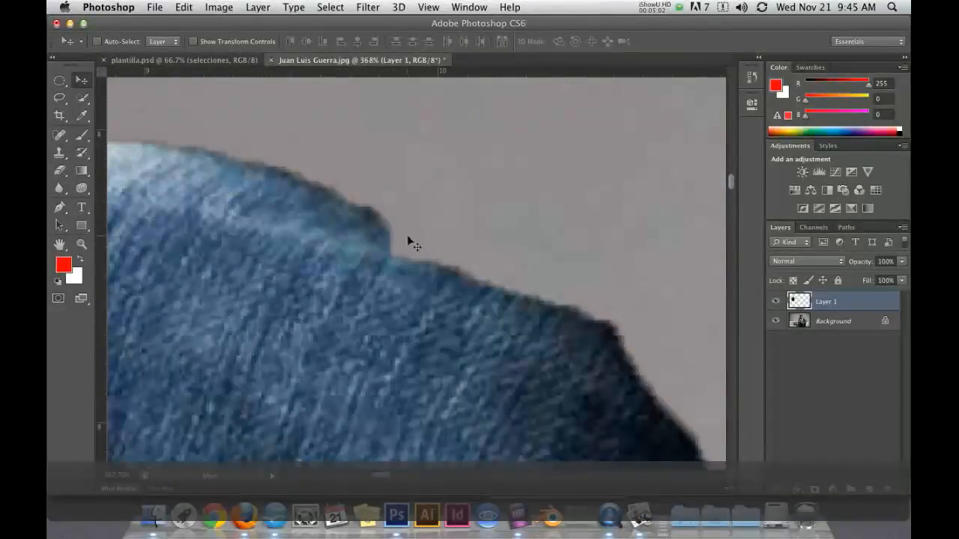
{"action": "scroll", "coordinate": [555, 315], "scroll_direction": "down", "scroll_amount": 10}
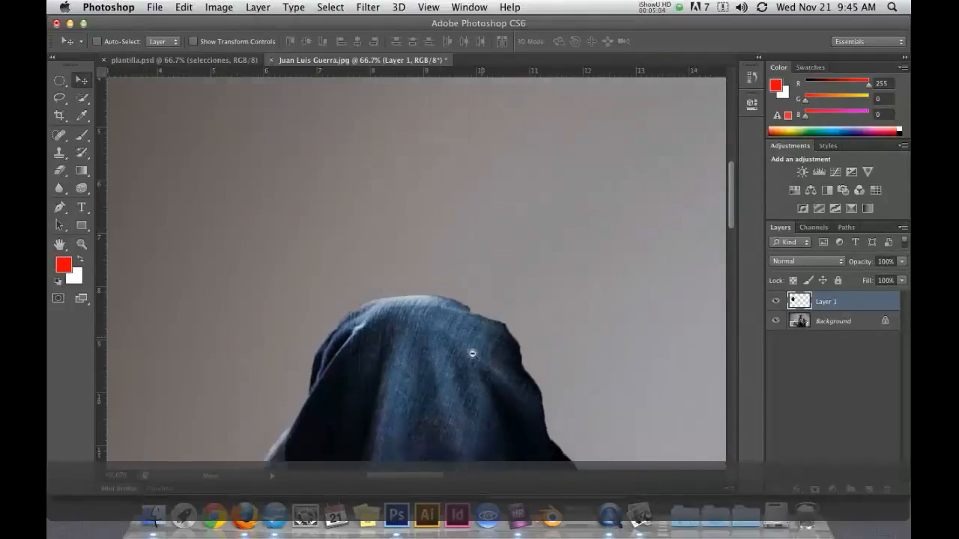
{"action": "scroll", "coordinate": [351, 329], "scroll_direction": "up", "scroll_amount": 8}
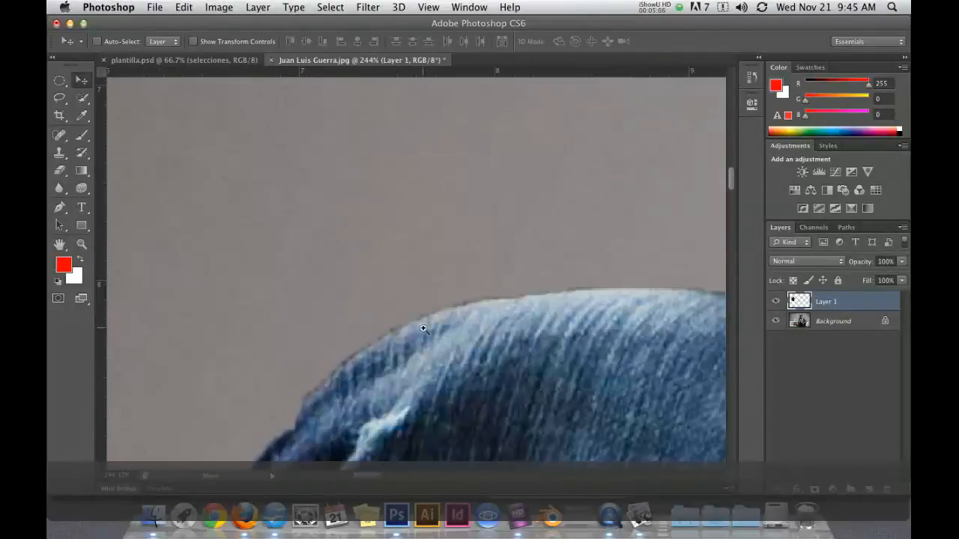
{"action": "scroll", "coordinate": [519, 368], "scroll_direction": "down", "scroll_amount": 6}
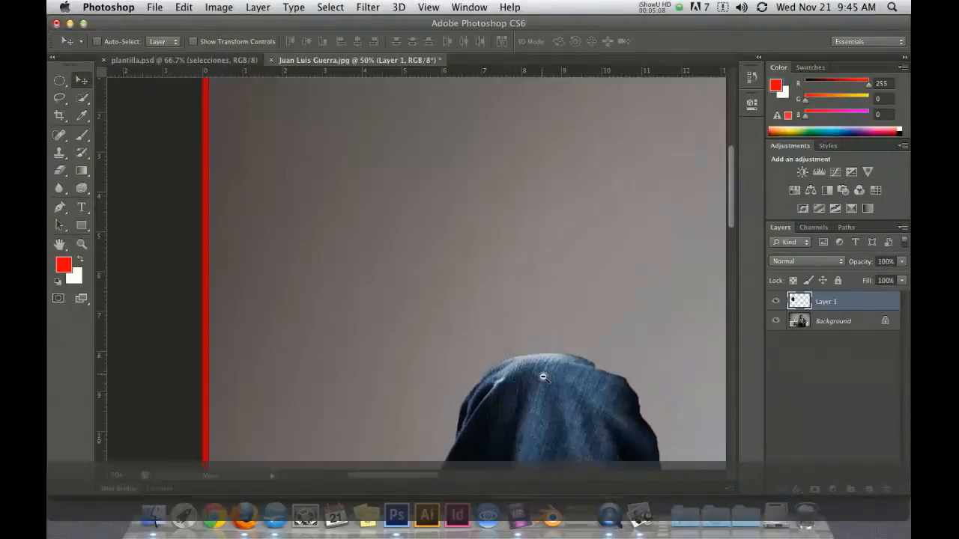
Undo the move and the layer copy to restore the leg selection on the Background layer
{"action": "scroll", "coordinate": [542, 373], "scroll_direction": "down", "scroll_amount": 2}
{"action": "key", "text": "super+z"}
{"action": "key", "text": "alt+super+z"}
{"action": "left_click_drag", "start_coordinate": [529, 401], "coordinate": [418, 256]}
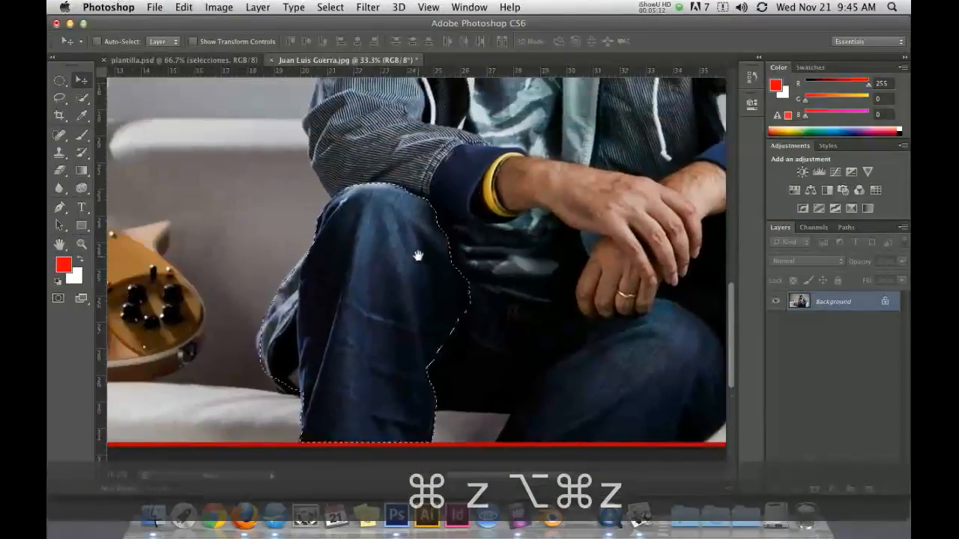
Activate the Lasso tool and switch to the Elliptical Marquee tool, keeping the leg selection
{"action": "left_click", "coordinate": [79, 112]}
{"action": "left_click", "coordinate": [61, 99]}
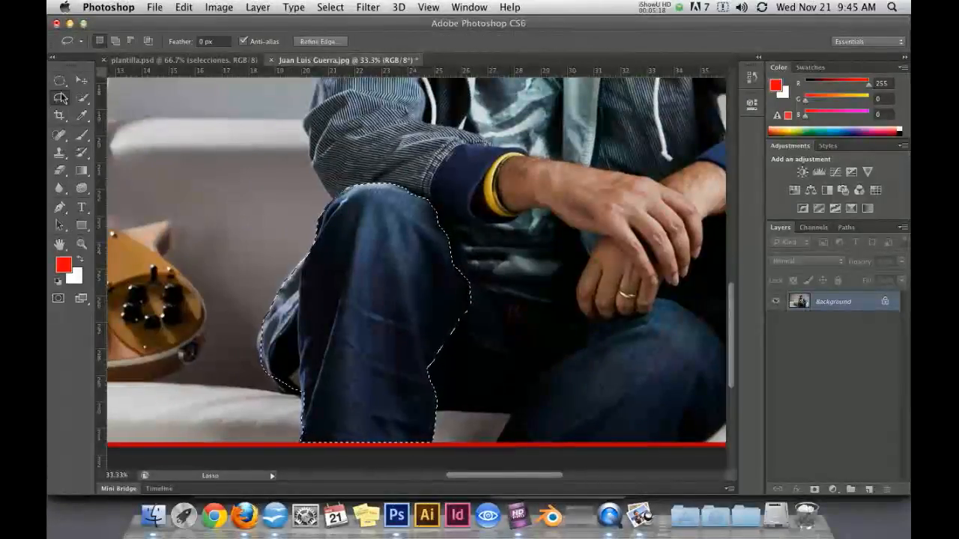
{"action": "left_click", "coordinate": [60, 80]}
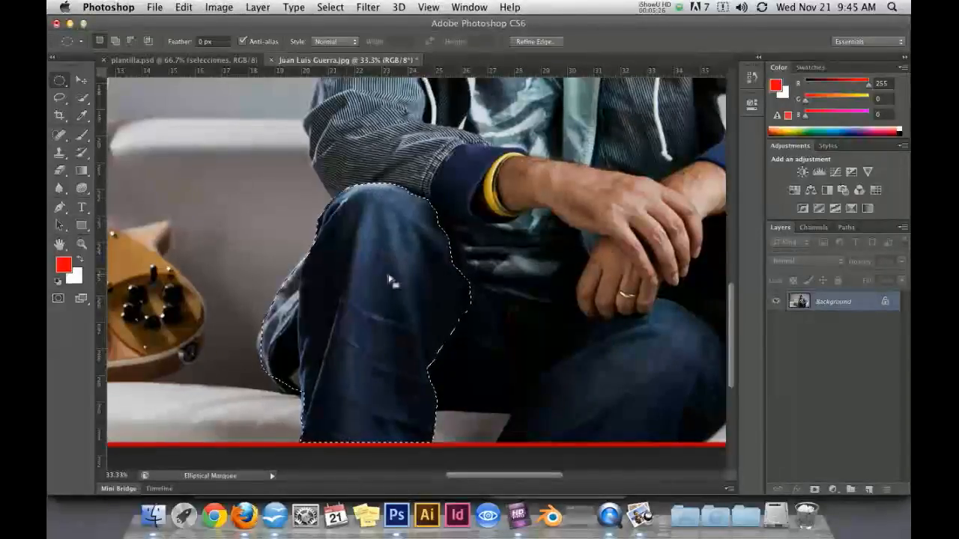
Open Refine Edge for the leg selection and review the preview modes, keeping the On White view
{"action": "left_click", "coordinate": [330, 7]}
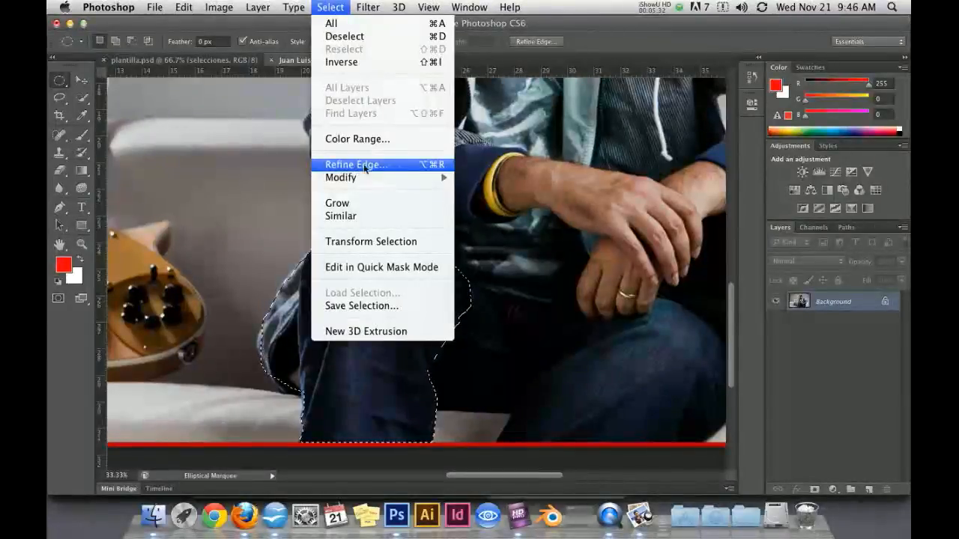
{"action": "left_click", "coordinate": [405, 170]}
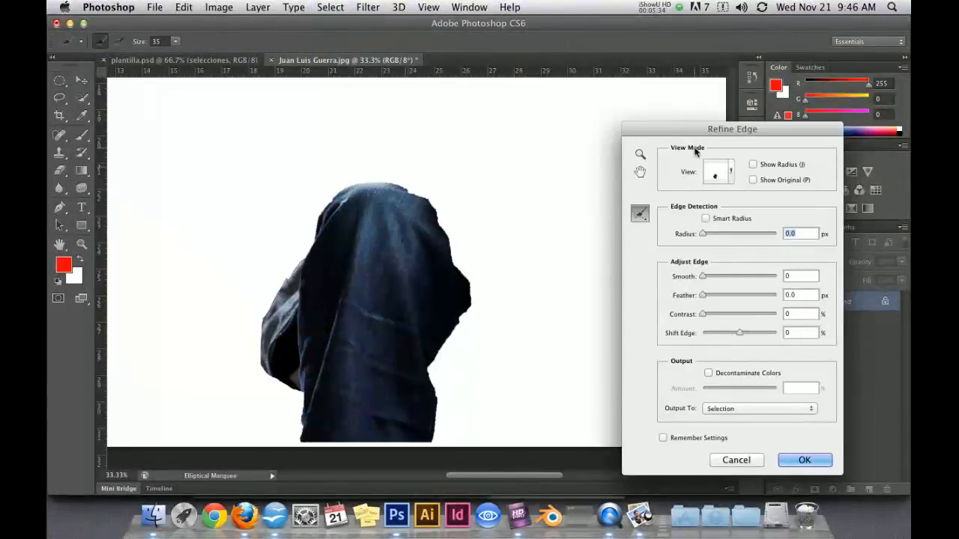
{"action": "left_click_drag", "start_coordinate": [683, 133], "coordinate": [555, 45]}
{"action": "left_click", "coordinate": [587, 84]}
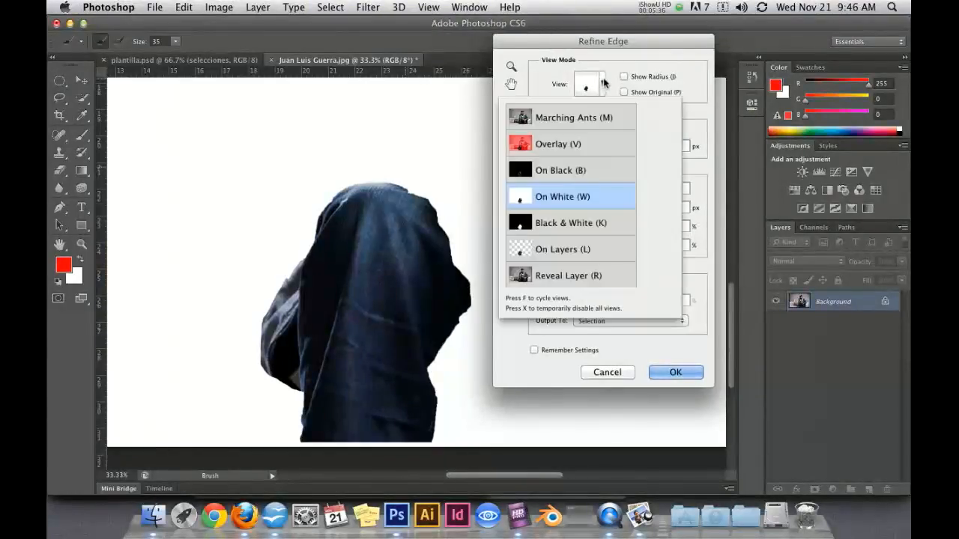
{"action": "left_click", "coordinate": [566, 223]}
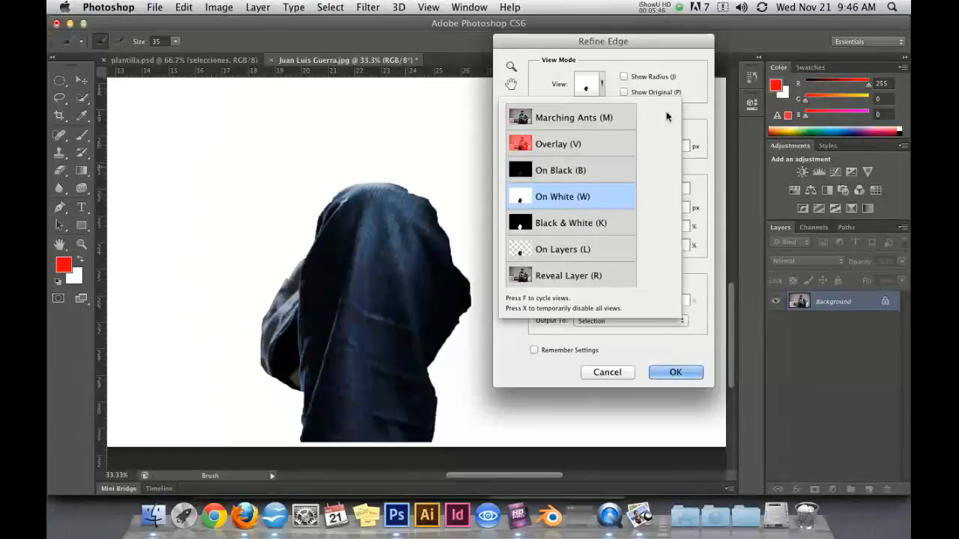
{"action": "left_click", "coordinate": [679, 94]}
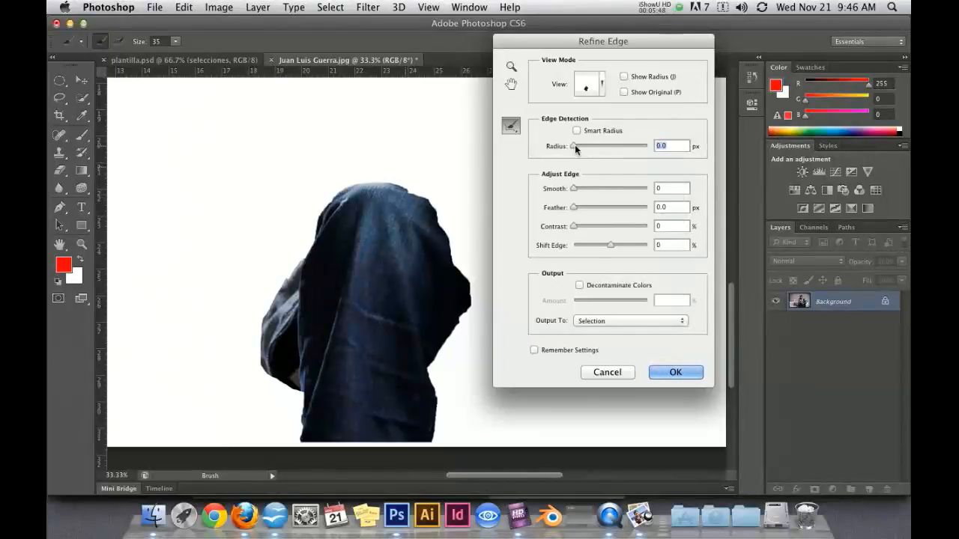
Try a 3.9 px Radius and a Smooth of 55, settling on Radius 0.8 px, Smooth 0 and Shift Edge -20%
{"action": "left_click_drag", "start_coordinate": [583, 148], "coordinate": [588, 147]}
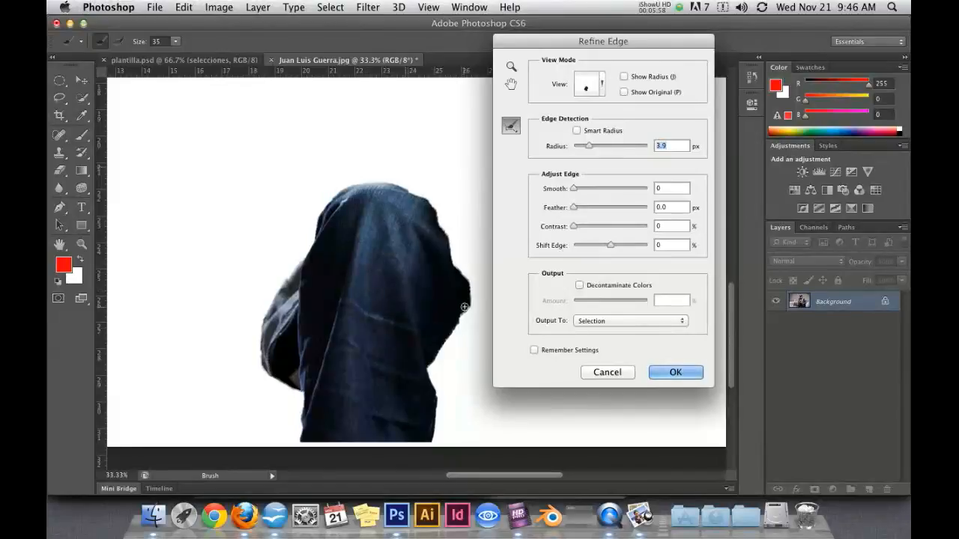
{"action": "left_click_drag", "start_coordinate": [588, 145], "coordinate": [529, 151]}
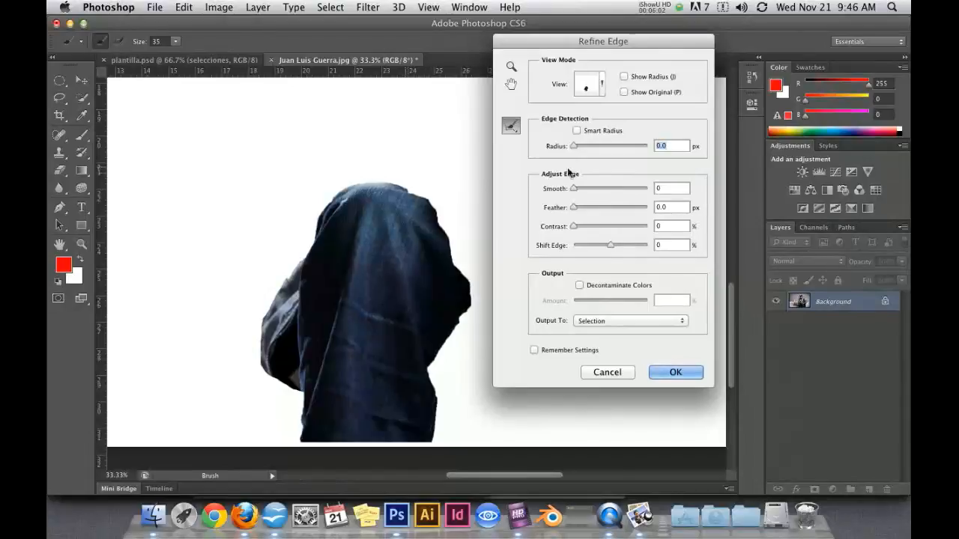
{"action": "left_click_drag", "start_coordinate": [588, 149], "coordinate": [582, 140]}
{"action": "left_click_drag", "start_coordinate": [579, 191], "coordinate": [608, 191]}
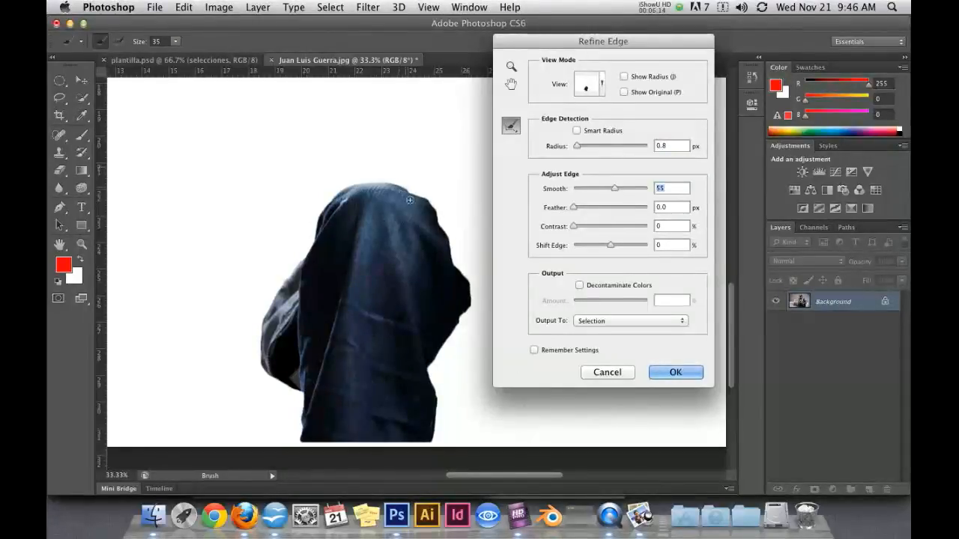
{"action": "left_click_drag", "start_coordinate": [615, 193], "coordinate": [603, 249]}
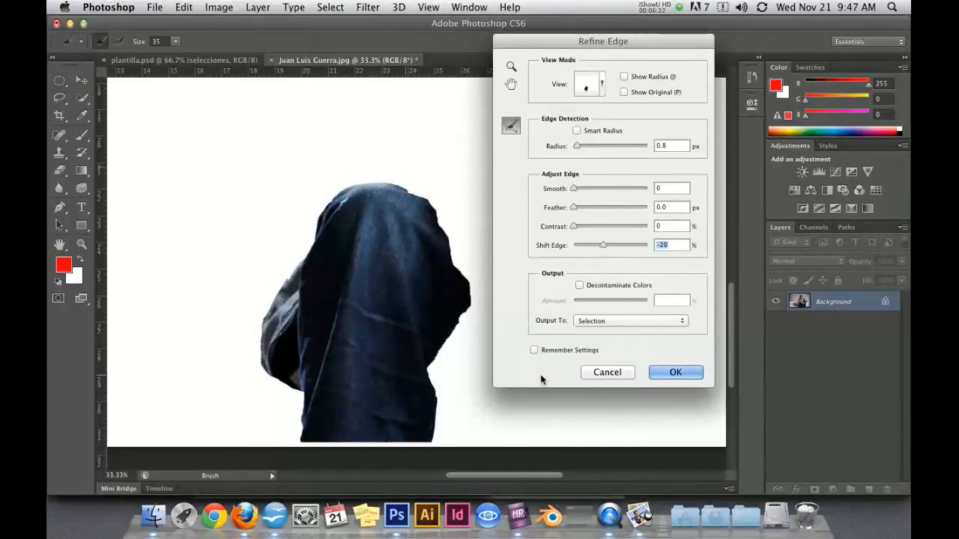
Apply the edge refinement with Smooth 5, Feather 2.5 px and Shift Edge -49%, keeping Selection as the output
{"action": "left_click", "coordinate": [613, 321]}
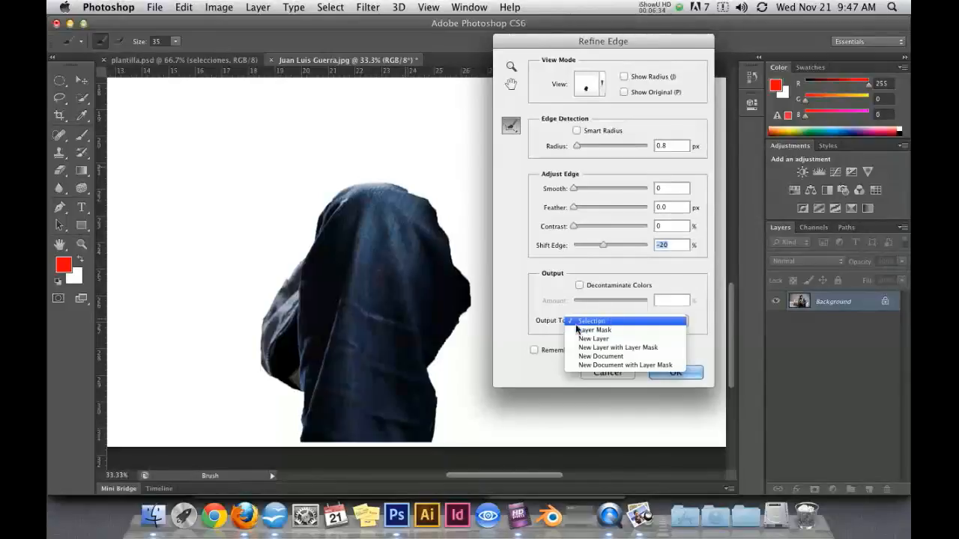
{"action": "left_click", "coordinate": [592, 321]}
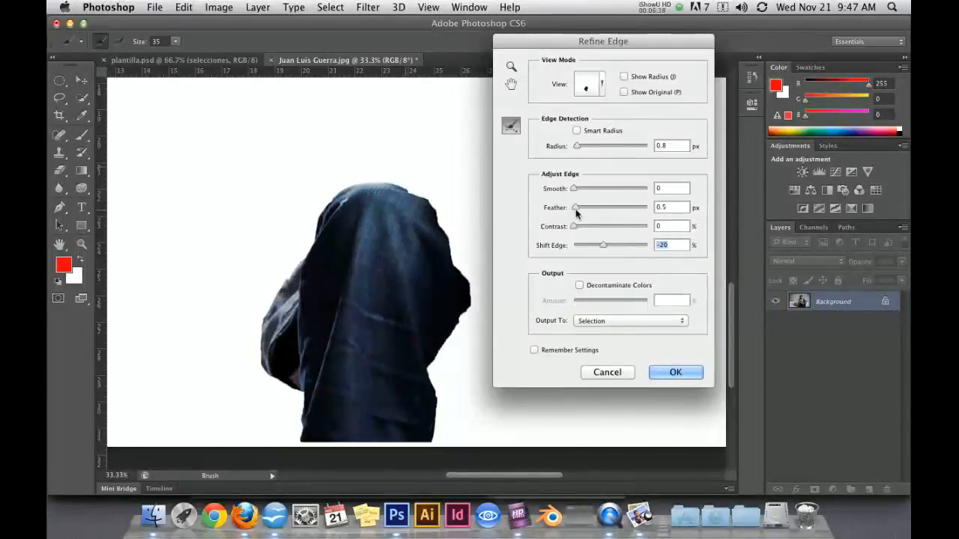
{"action": "left_click_drag", "start_coordinate": [600, 246], "coordinate": [592, 248]}
{"action": "left_click_drag", "start_coordinate": [573, 188], "coordinate": [579, 191]}
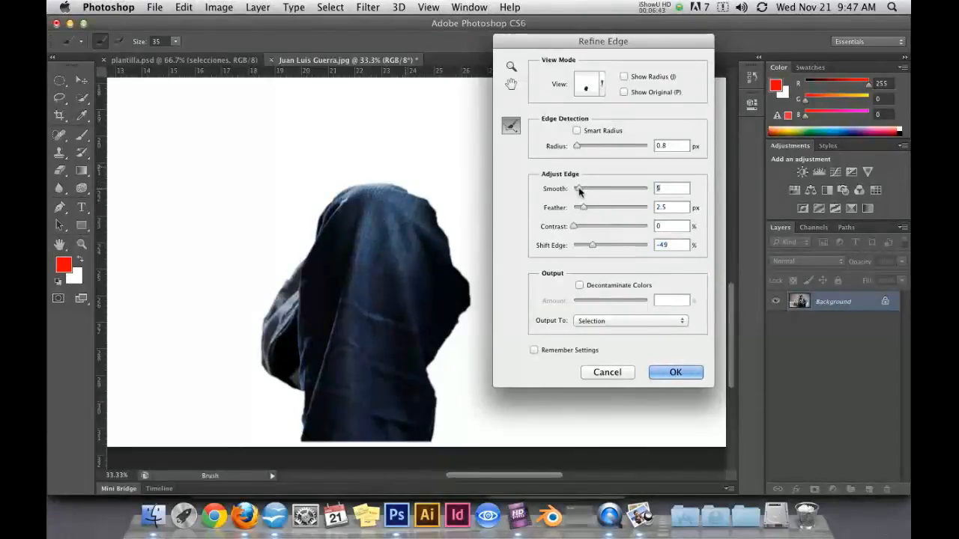
{"action": "left_click", "coordinate": [675, 372]}
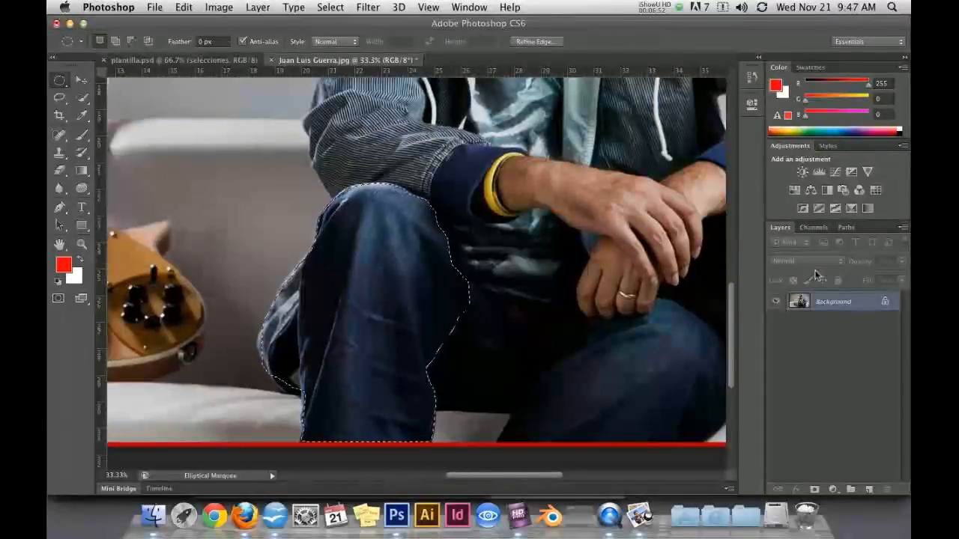
Copy the refined leg selection to a new layer and move the copy over the guitar
{"action": "key", "text": "super+j"}
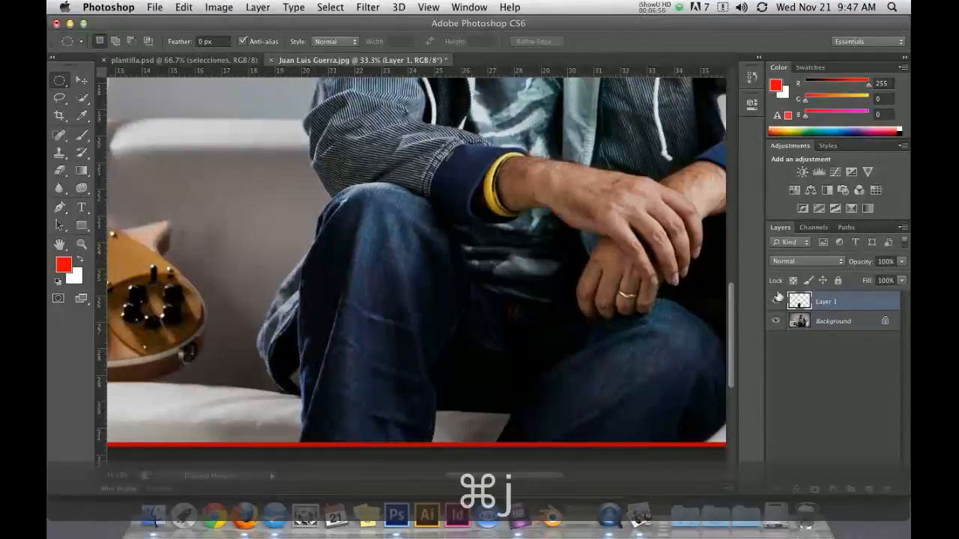
{"action": "left_click_drag", "start_coordinate": [395, 214], "coordinate": [592, 334]}
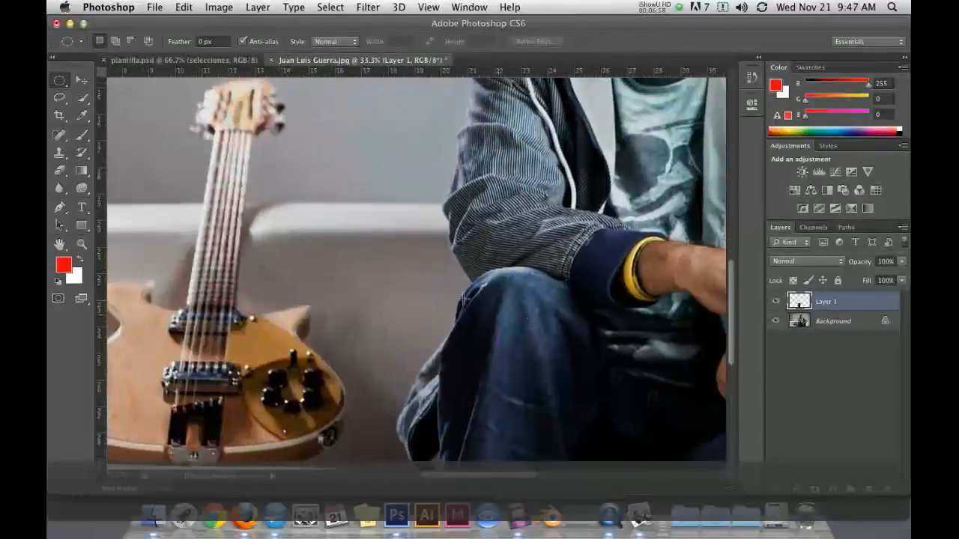
{"action": "left_click", "coordinate": [82, 79]}
{"action": "left_click_drag", "start_coordinate": [538, 365], "coordinate": [332, 150]}
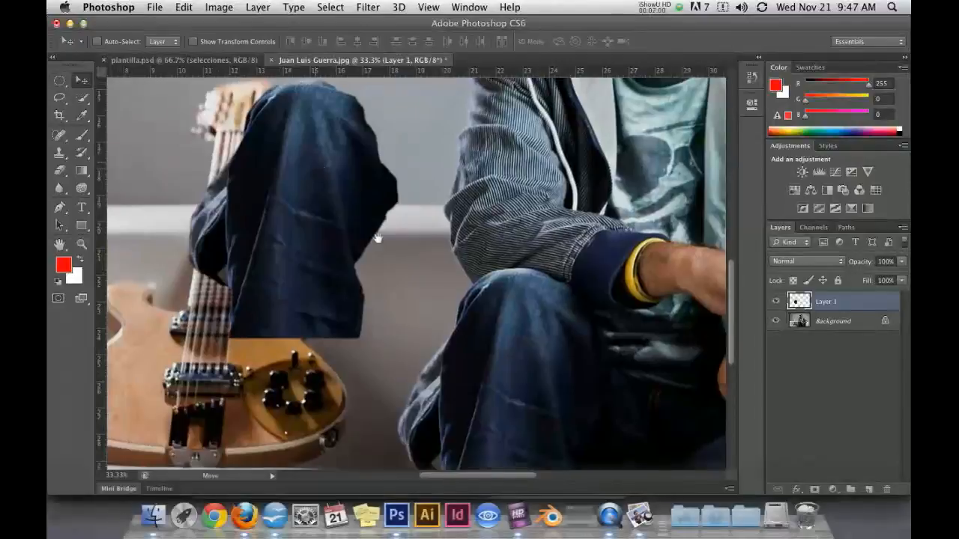
Inspect the refined edges along the top of the copied leg up close, and undo the move and layer copy
{"action": "scroll", "coordinate": [368, 222], "scroll_direction": "up", "scroll_amount": 5}
{"action": "scroll", "coordinate": [368, 223], "scroll_direction": "left", "scroll_amount": 4}
{"action": "left_click_drag", "start_coordinate": [301, 211], "coordinate": [294, 146]}
{"action": "left_click_drag", "start_coordinate": [277, 99], "coordinate": [363, 262]}
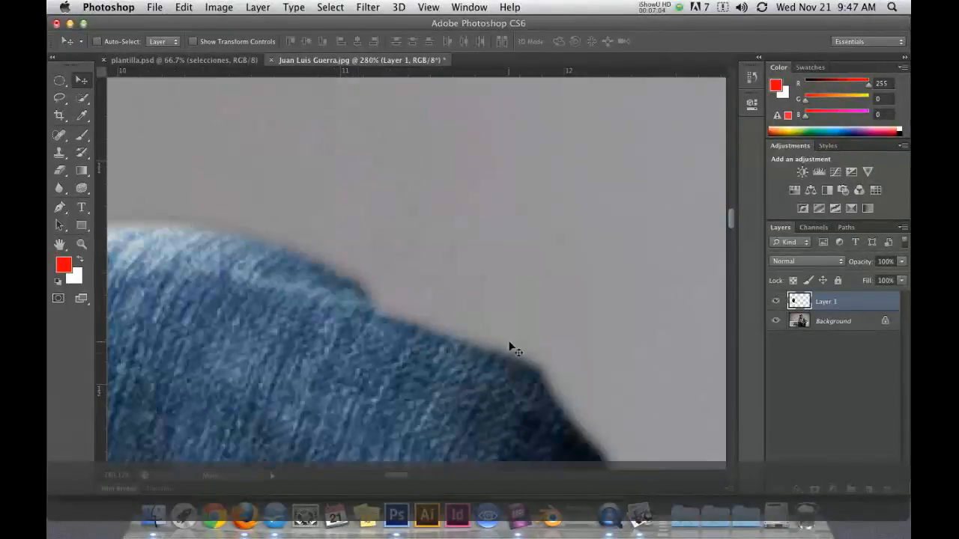
{"action": "scroll", "coordinate": [368, 306], "scroll_direction": "down", "scroll_amount": 5}
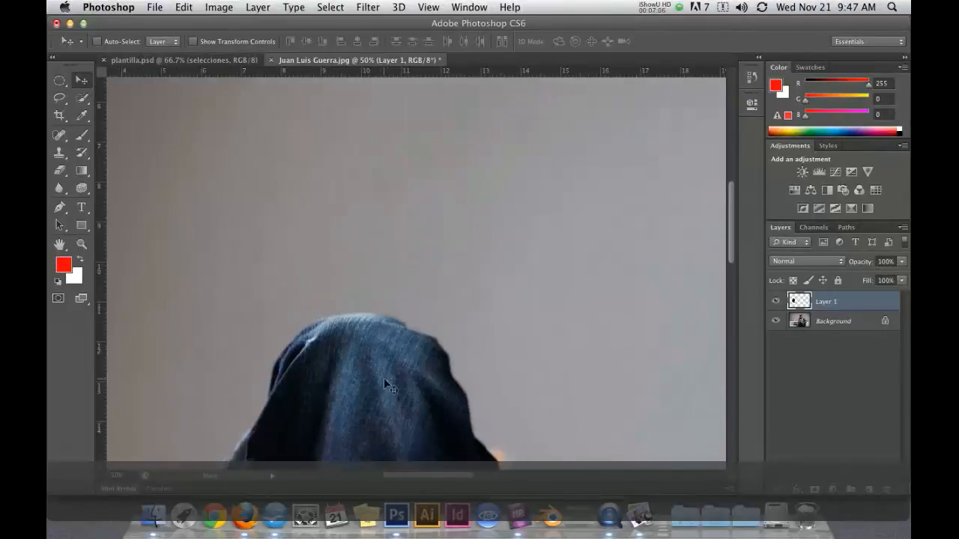
{"action": "scroll", "coordinate": [443, 378], "scroll_direction": "down", "scroll_amount": 3}
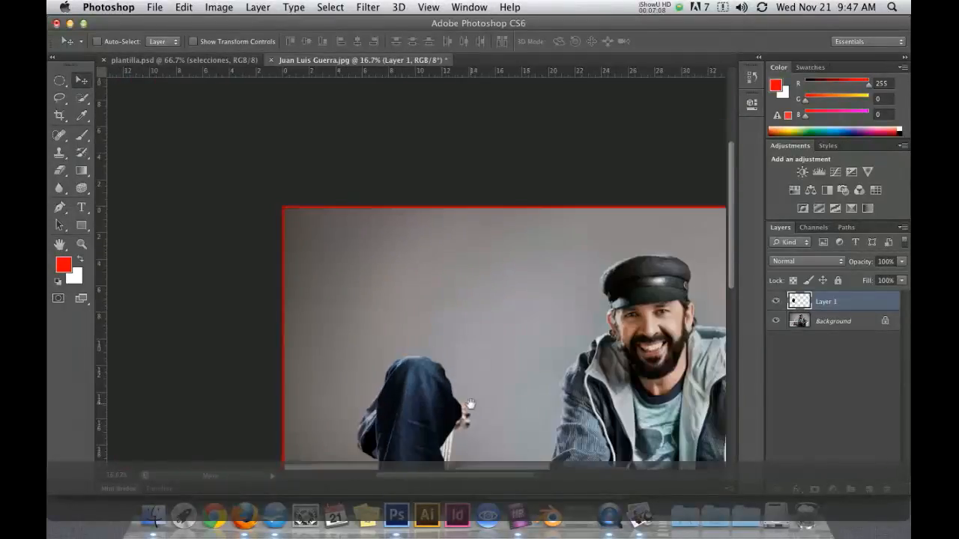
{"action": "key", "text": "super+z"}
{"action": "key", "text": "alt+super+z"}
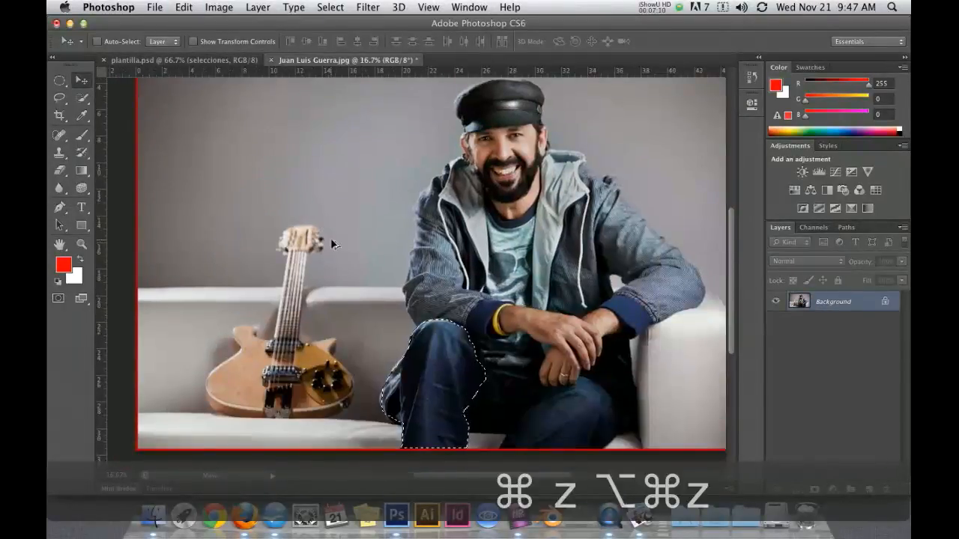
Switch to Preview to check the next topic on the selecciones slide, and return to Photoshop
{"action": "left_click", "coordinate": [659, 515]}
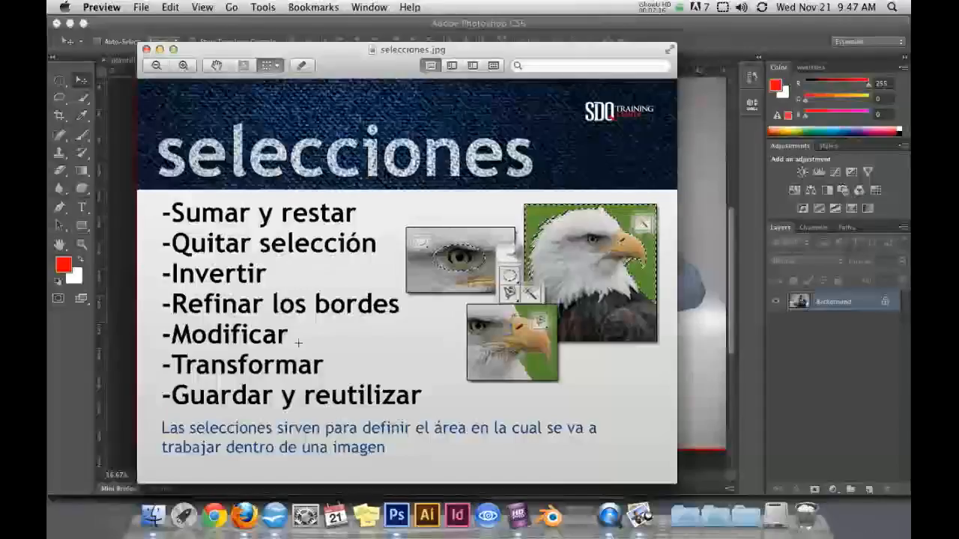
{"action": "left_click", "coordinate": [404, 520]}
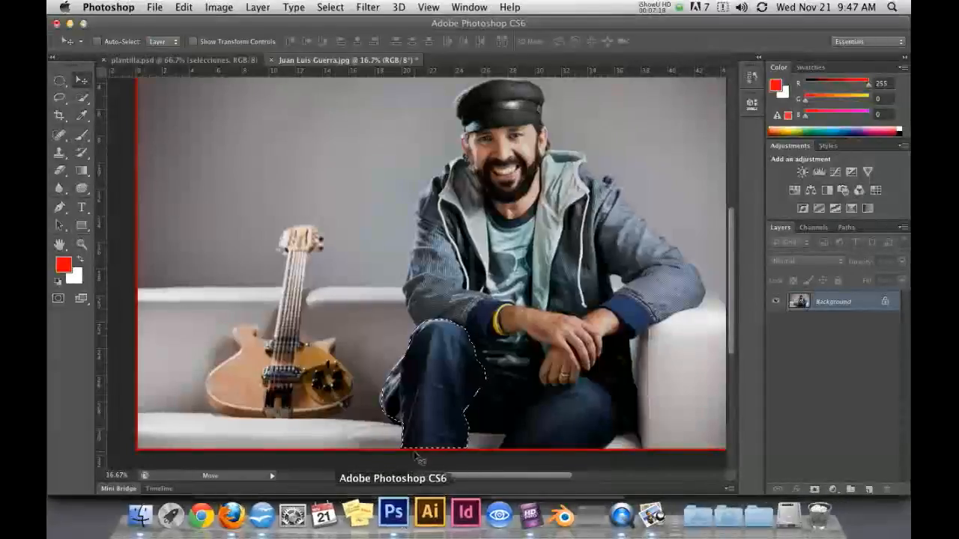
Feather the leg selection with a radius of 10 pixels
{"action": "left_click", "coordinate": [330, 8]}
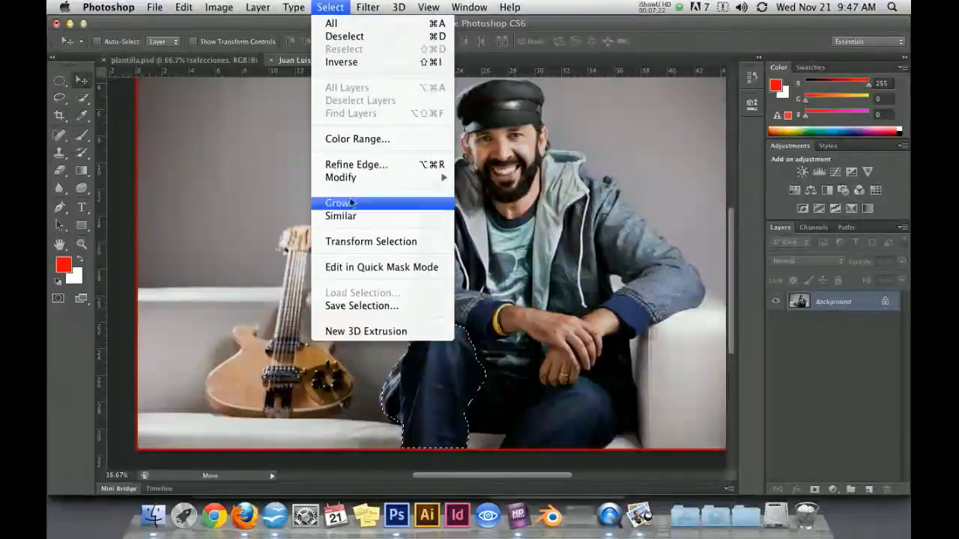
{"action": "mouse_move", "coordinate": [328, 183]}
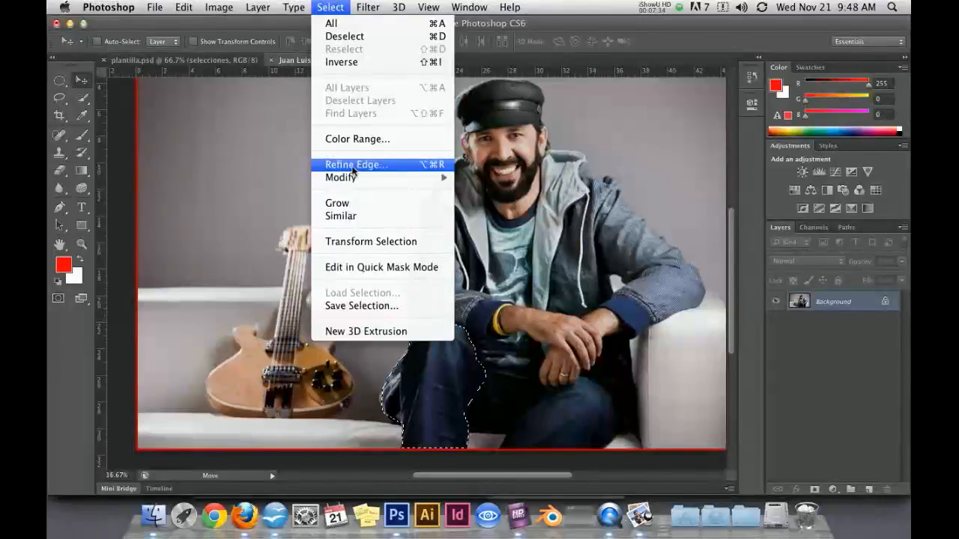
{"action": "mouse_move", "coordinate": [360, 178]}
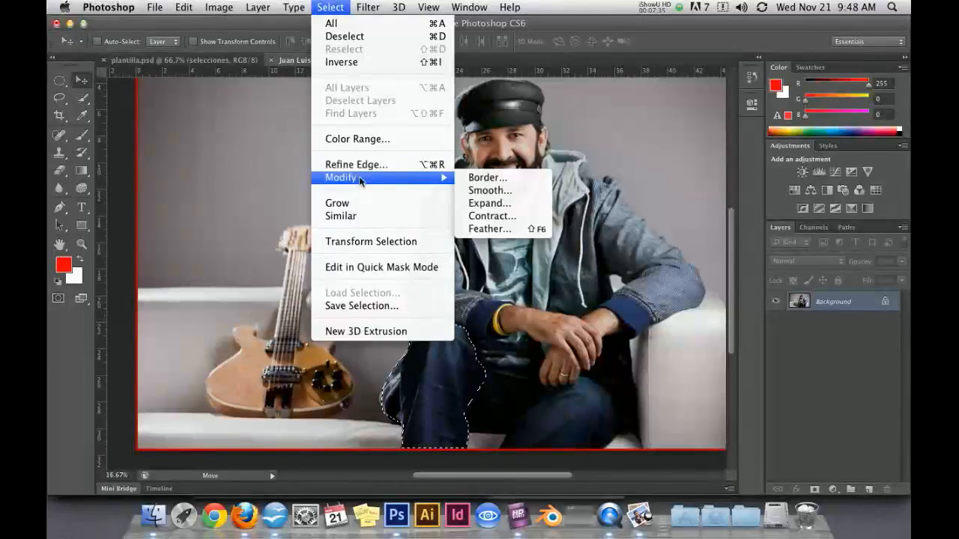
{"action": "left_click", "coordinate": [505, 230]}
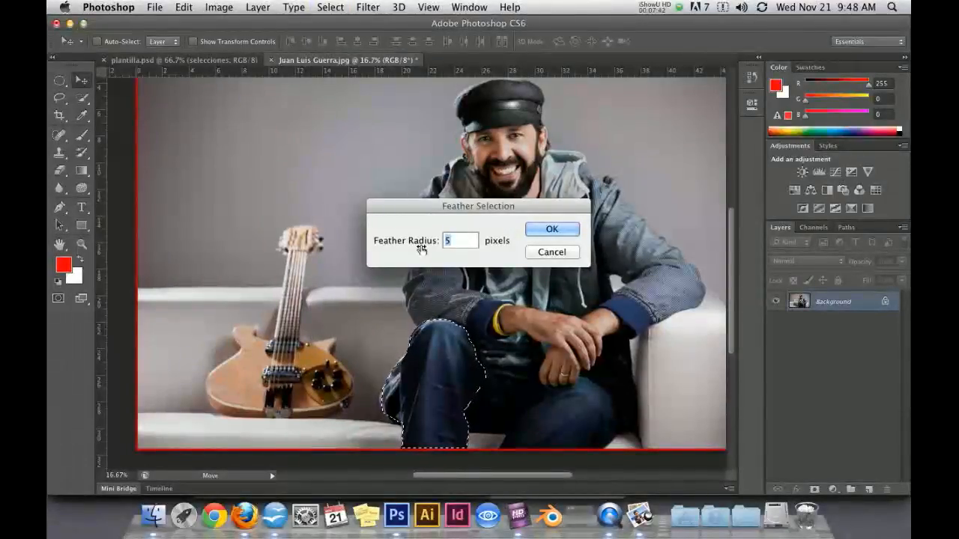
{"action": "type", "text": "10"}
{"action": "key", "text": "Return"}
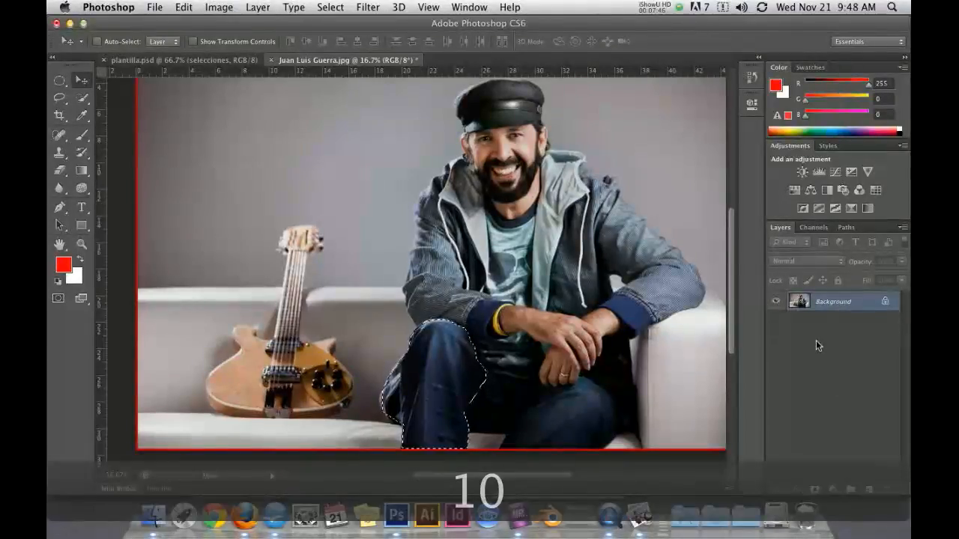
Copy the feathered leg to a new layer and move it onto the wall above the guitar
{"action": "key", "text": "super+j"}
{"action": "left_click_drag", "start_coordinate": [438, 348], "coordinate": [326, 163]}
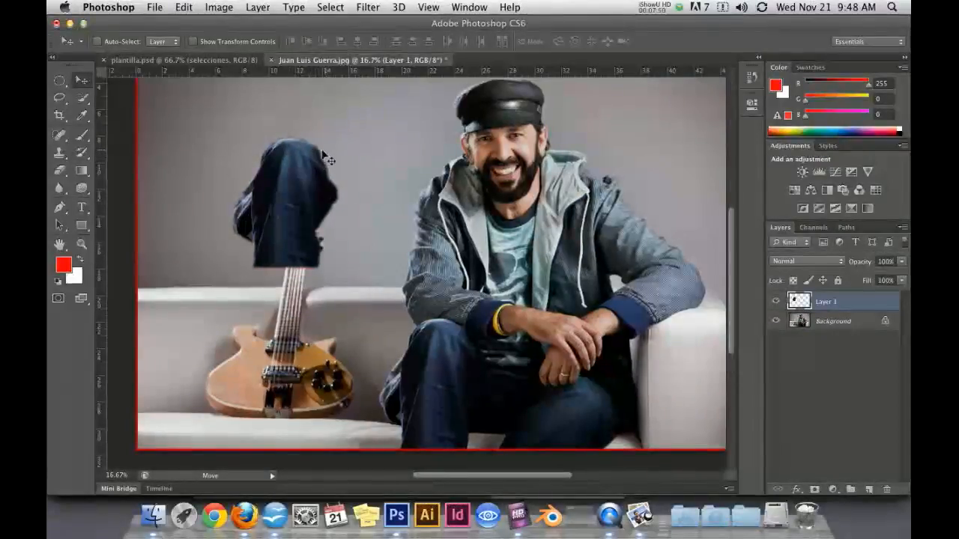
Undo the move, the layer copy and the feathering of the leg selection
{"action": "key", "text": "super+z"}
{"action": "key", "text": "alt+super+z"}
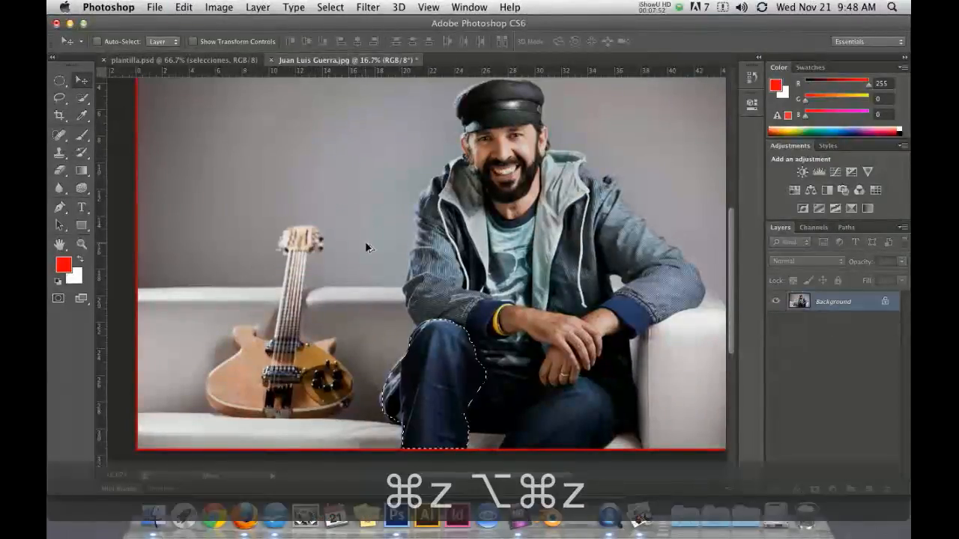
{"action": "key", "text": "alt+super+z"}
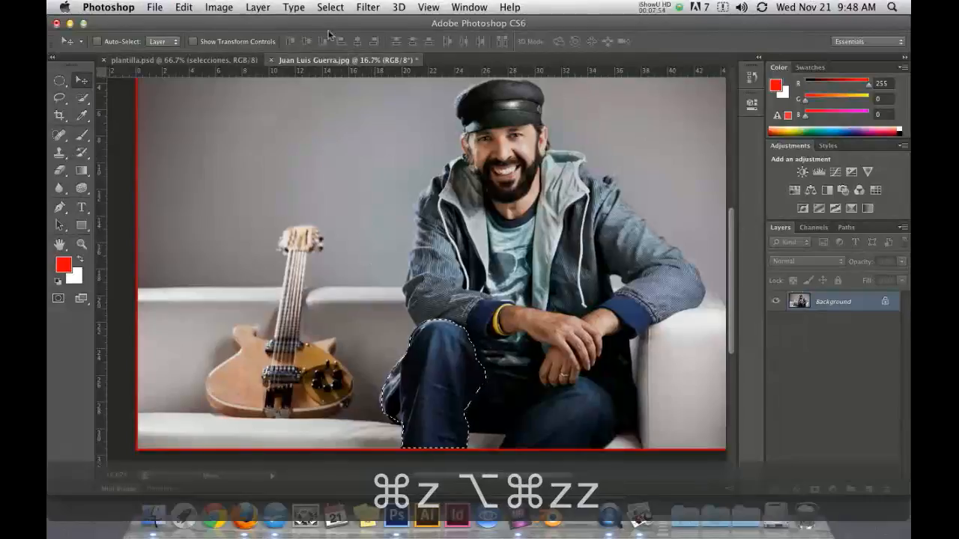
Contract the leg selection by 20 pixels and undo the contraction
{"action": "left_click", "coordinate": [330, 6]}
{"action": "mouse_move", "coordinate": [439, 178]}
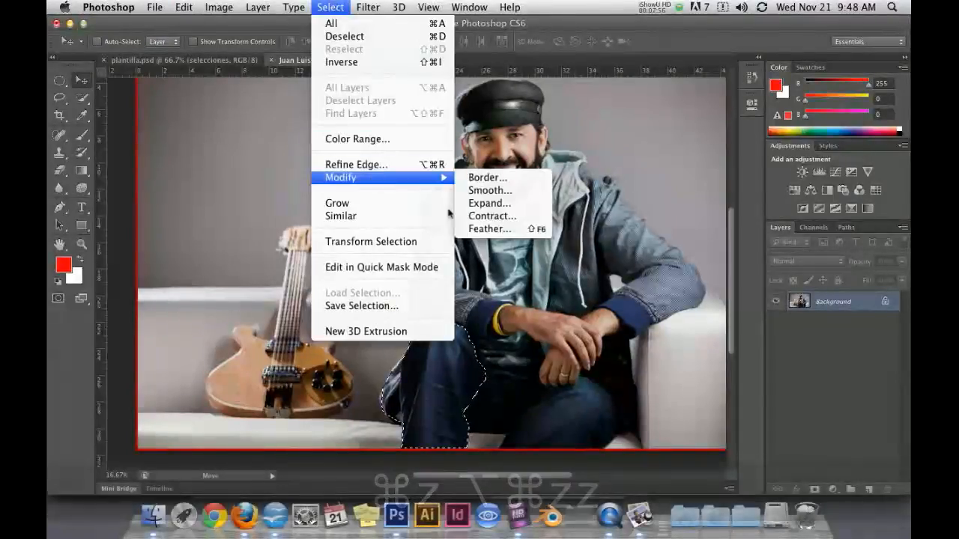
{"action": "left_click", "coordinate": [491, 217]}
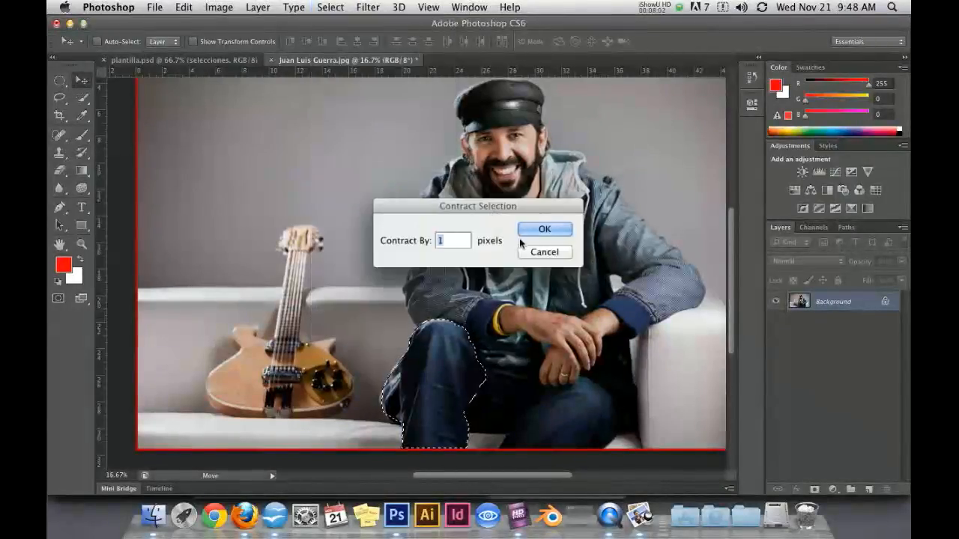
{"action": "type", "text": "20"}
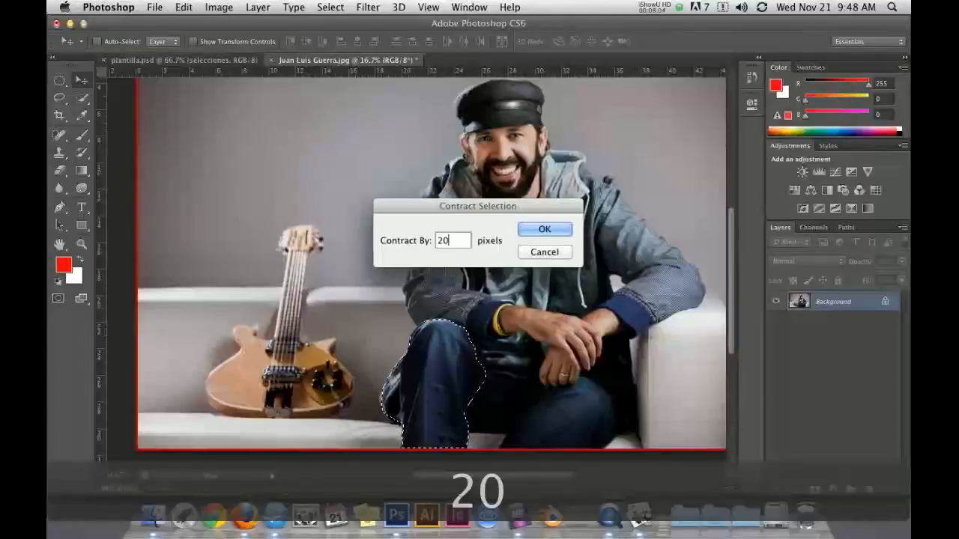
{"action": "left_click", "coordinate": [545, 229]}
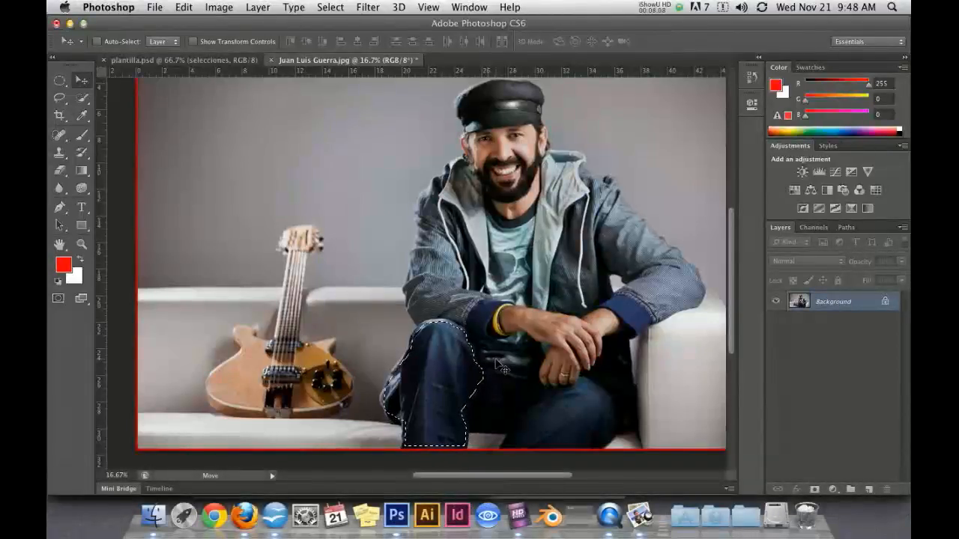
{"action": "key", "text": "super+z"}
Expand the leg selection by 20 pixels, undo the expansion, and undo a trial cut of the selected leg
{"action": "left_click", "coordinate": [330, 7]}
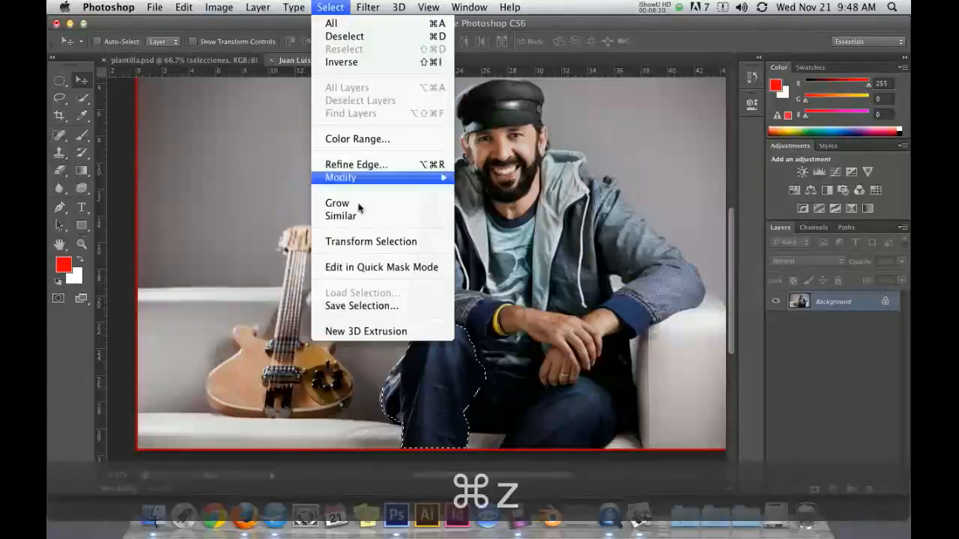
{"action": "mouse_move", "coordinate": [374, 178]}
{"action": "left_click", "coordinate": [504, 206]}
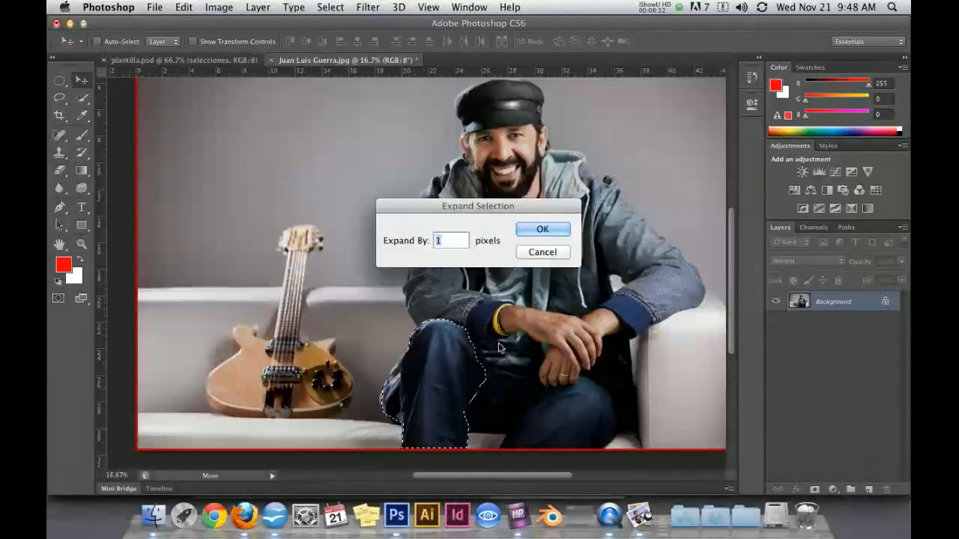
{"action": "type", "text": "20"}
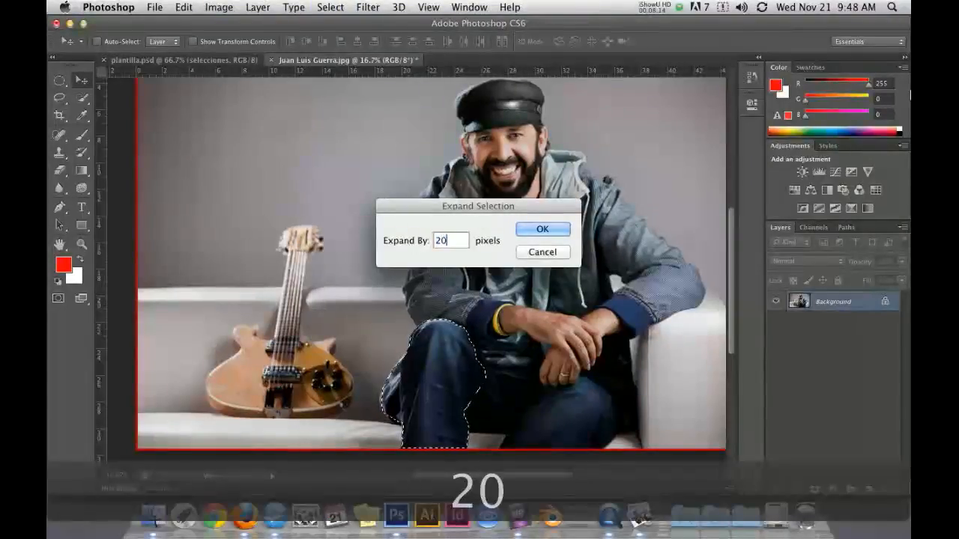
{"action": "key", "text": "Return"}
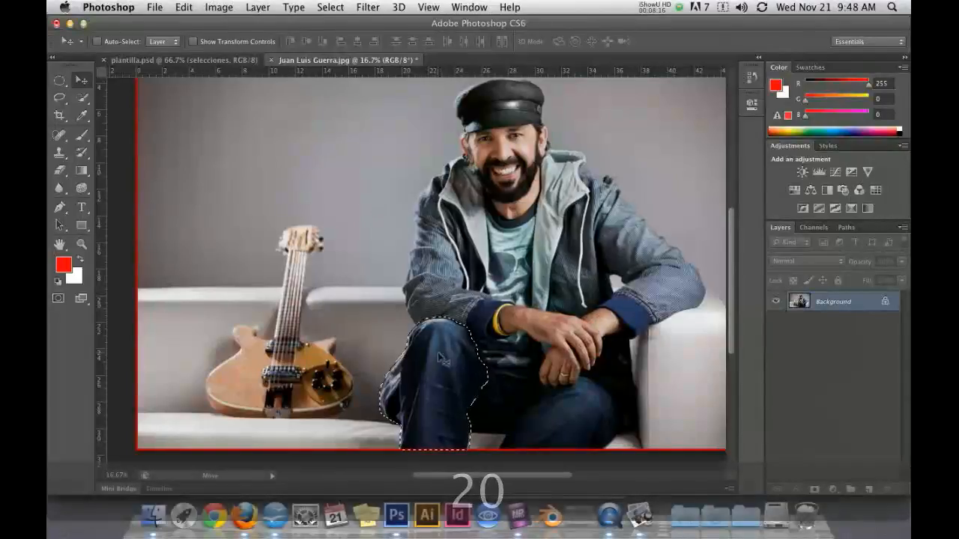
{"action": "key", "text": "super+z"}
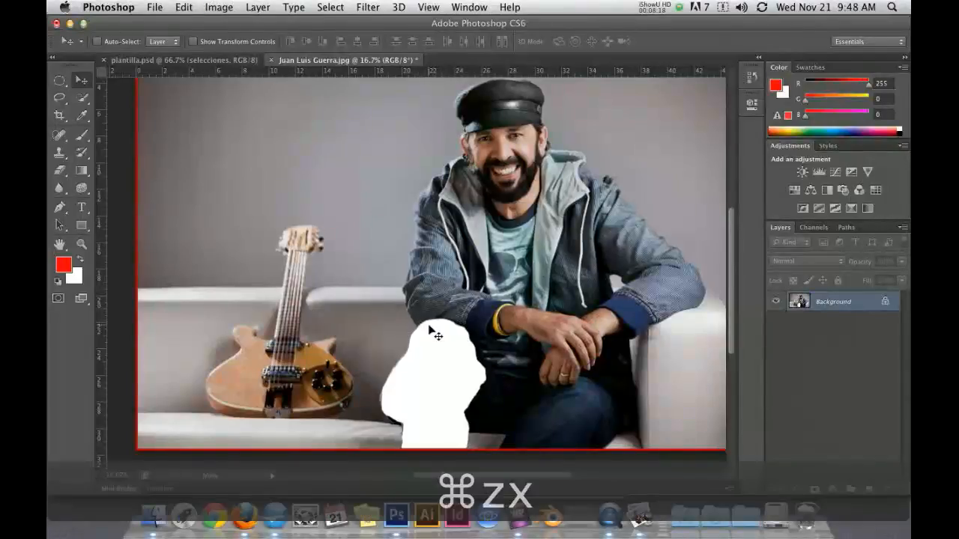
{"action": "key", "text": "super+z"}
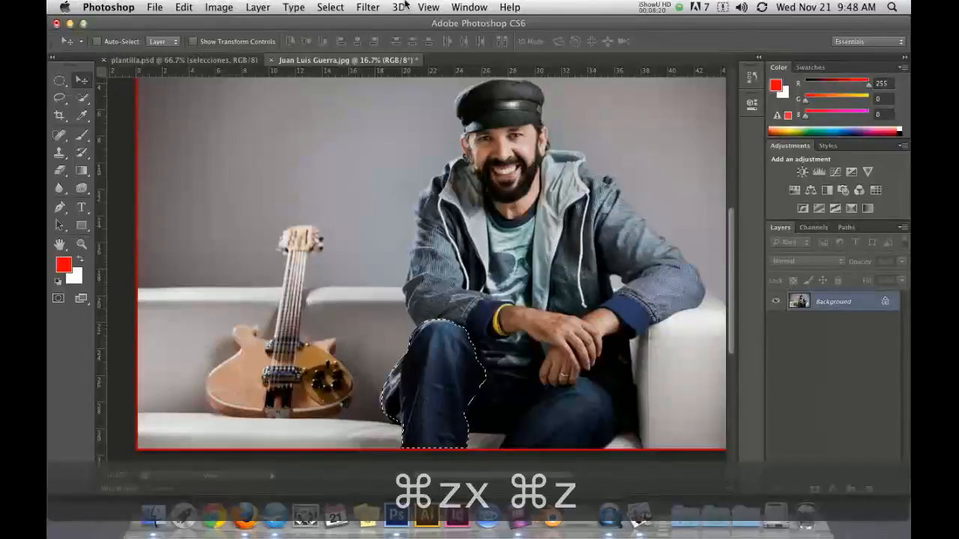
Review the Modify selection options and check the topic list on the selecciones.jpg slide in Preview, returning to Photoshop
{"action": "left_click", "coordinate": [349, 8]}
{"action": "mouse_move", "coordinate": [361, 178]}
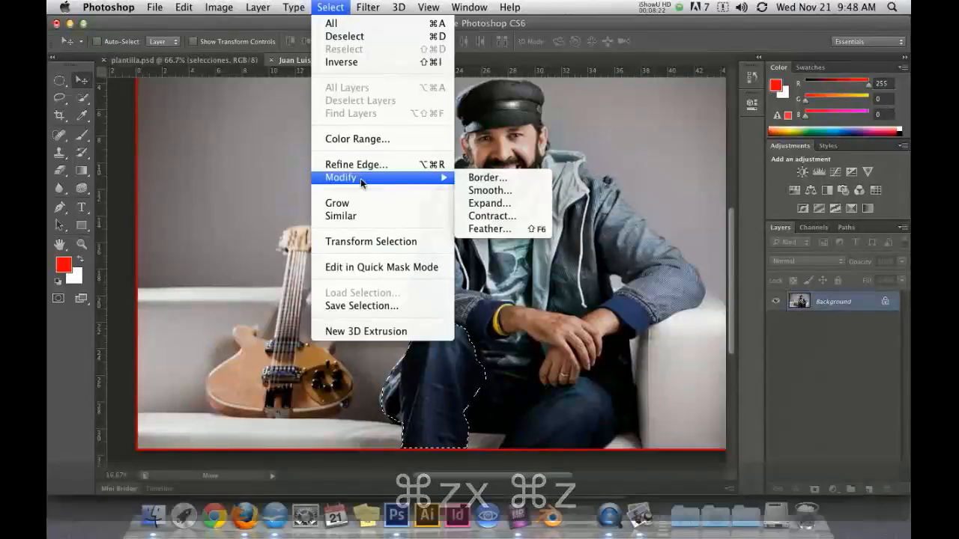
{"action": "left_click", "coordinate": [605, 181]}
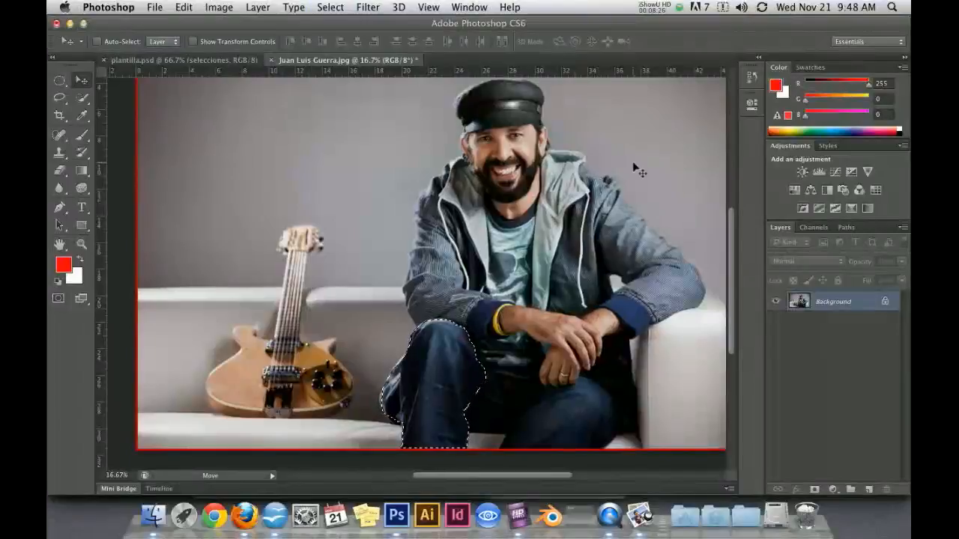
{"action": "left_click", "coordinate": [639, 516]}
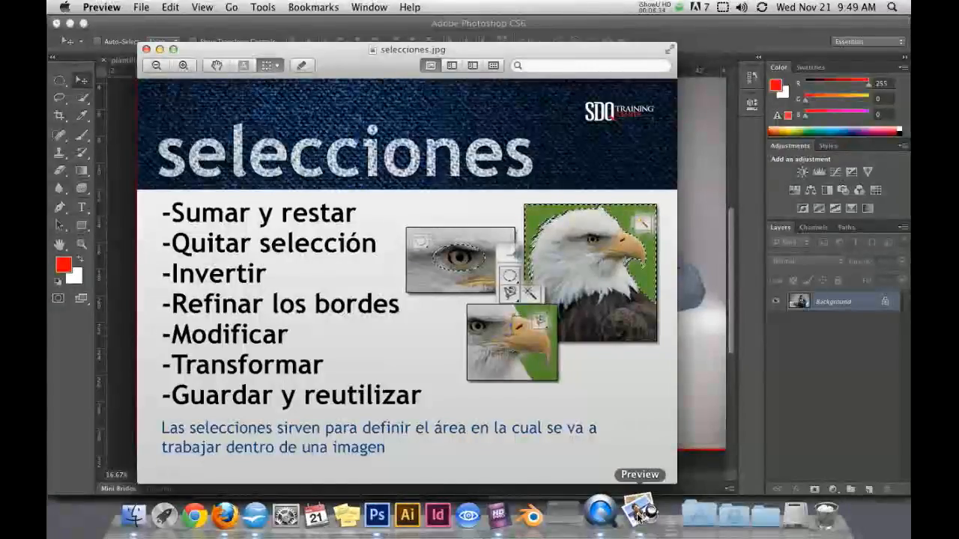
{"action": "left_click", "coordinate": [383, 515]}
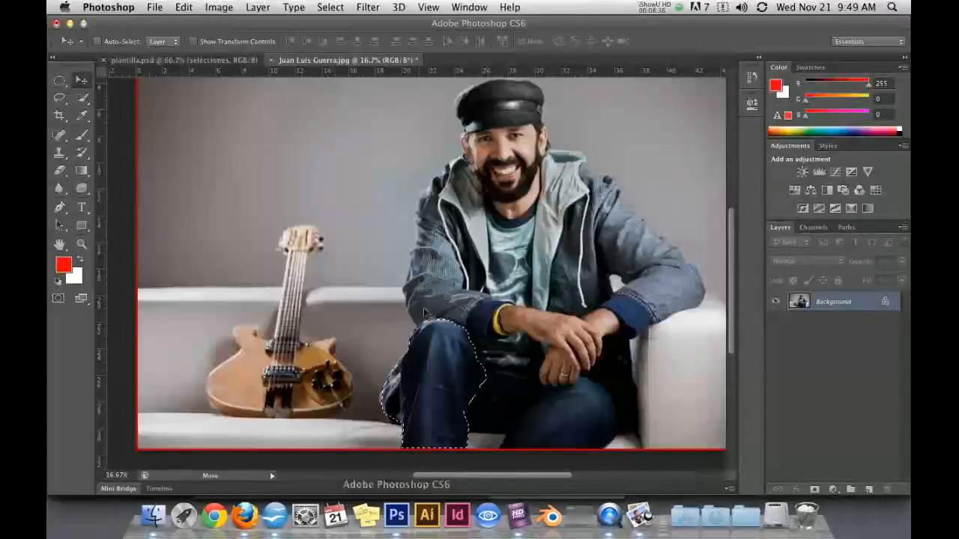
Transform the leg selection outline, stretching it to about 152% width and 148% height and rotating it about 19 degrees
{"action": "left_click", "coordinate": [330, 7]}
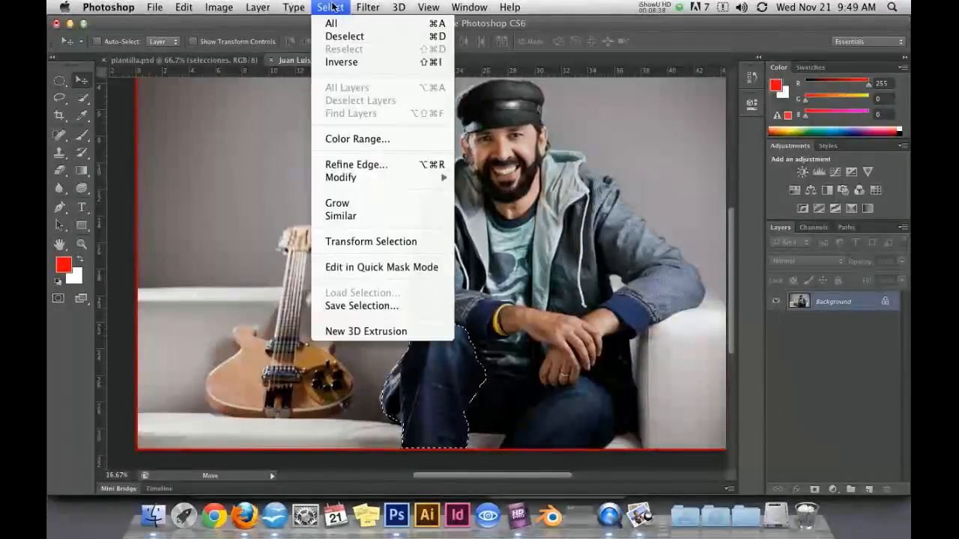
{"action": "left_click", "coordinate": [372, 241]}
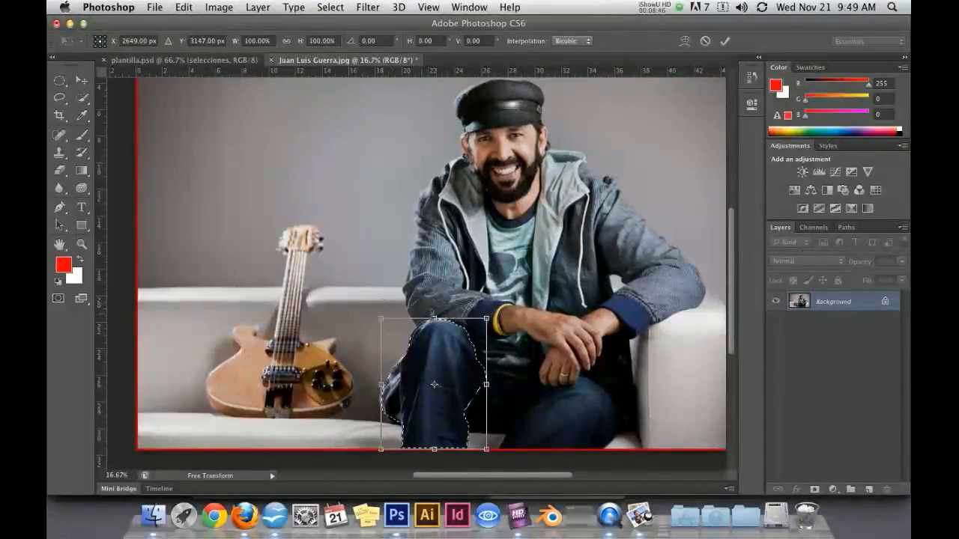
{"action": "left_click_drag", "start_coordinate": [435, 319], "coordinate": [435, 255]}
{"action": "left_click_drag", "start_coordinate": [487, 352], "coordinate": [542, 352]}
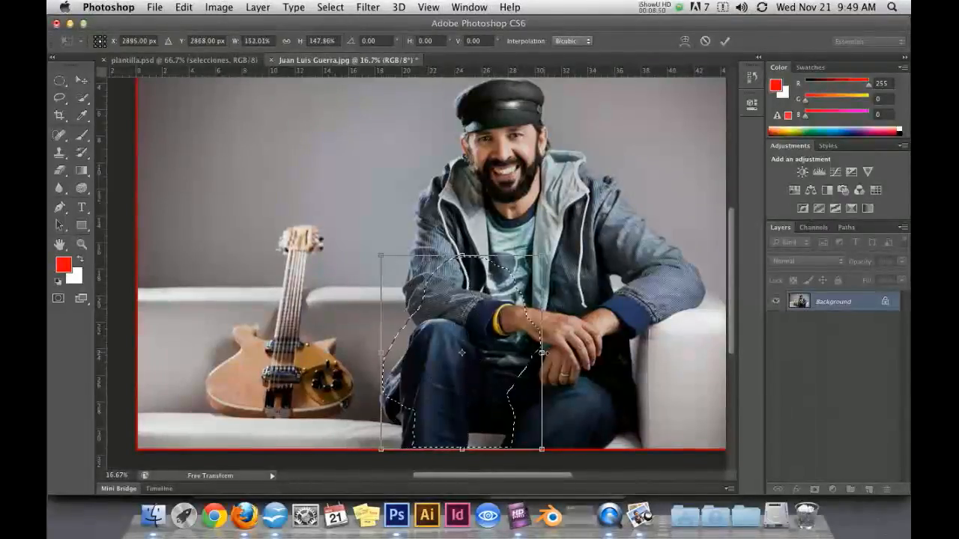
{"action": "left_click_drag", "start_coordinate": [533, 241], "coordinate": [599, 241]}
Distort the rotated selection outline by pulling its upper corner inward near the wrist, apply the transformation and undo it
{"action": "right_click", "coordinate": [514, 323]}
{"action": "right_click", "coordinate": [514, 323]}
{"action": "right_click", "coordinate": [514, 323]}
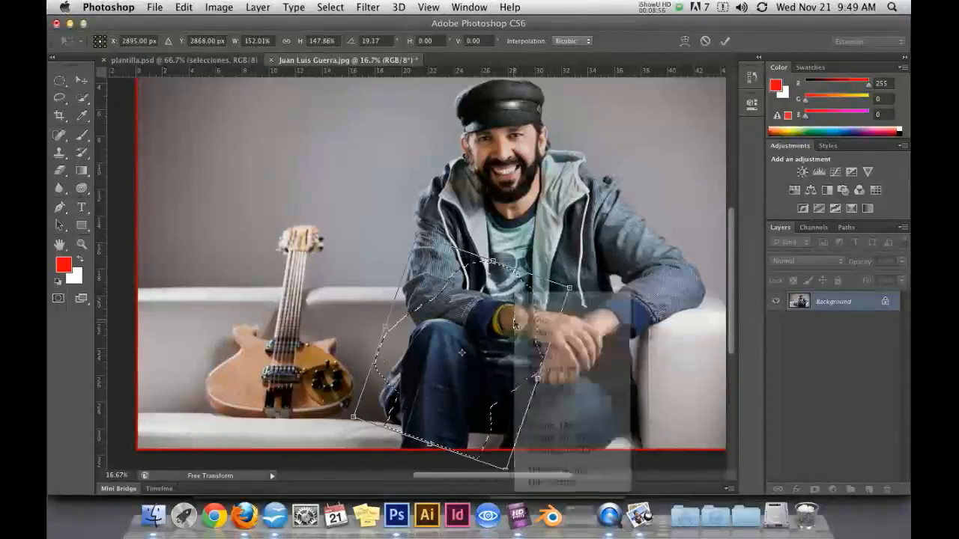
{"action": "right_click", "coordinate": [514, 323]}
{"action": "right_click", "coordinate": [514, 323]}
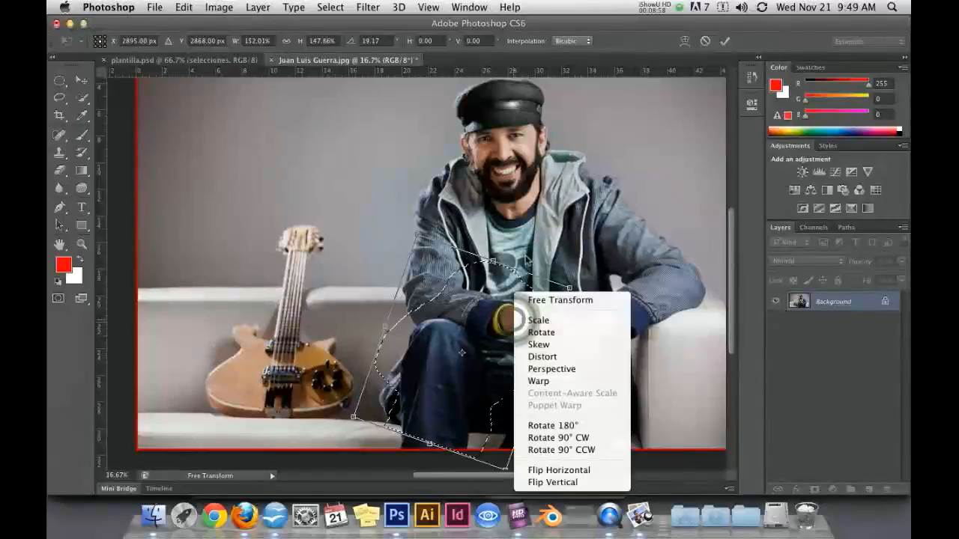
{"action": "left_click", "coordinate": [542, 356]}
{"action": "left_click_drag", "start_coordinate": [570, 287], "coordinate": [512, 301]}
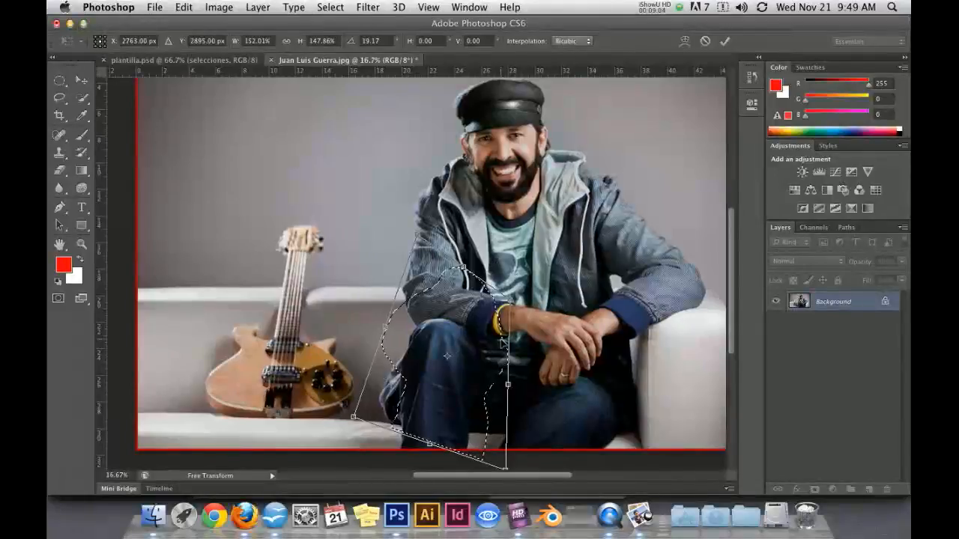
{"action": "key", "text": "Return"}
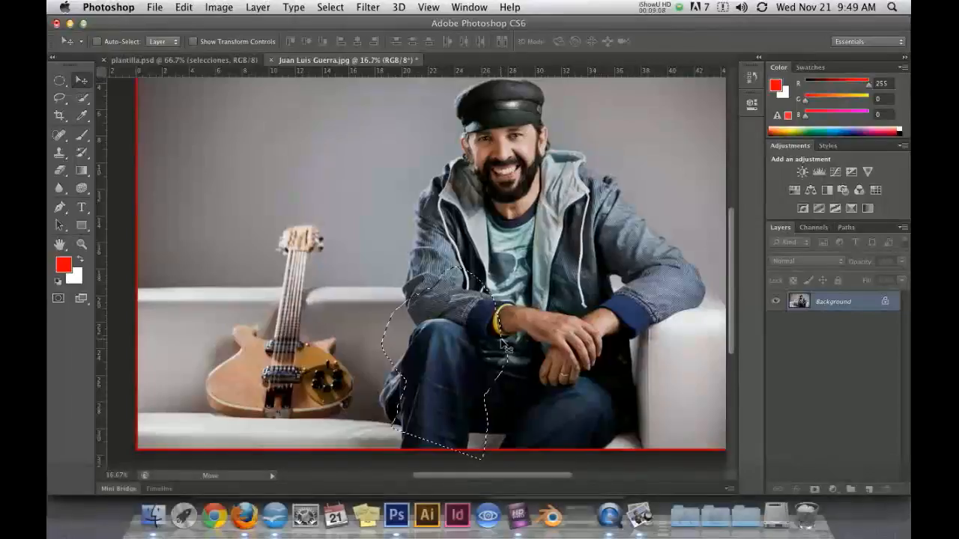
{"action": "key", "text": "super+z"}
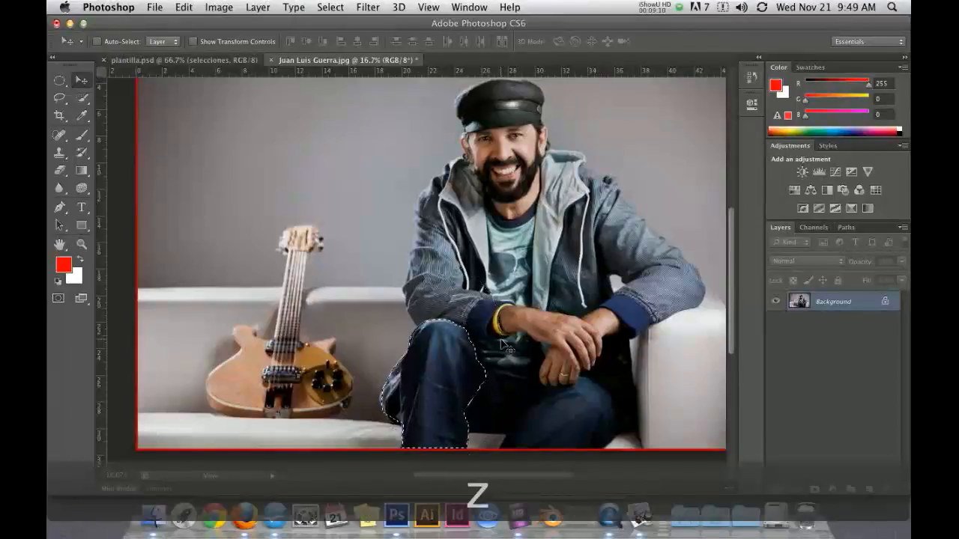
Check the topic list on the slide in Preview, and back in Photoshop deselect the leg and undo the deselection
{"action": "left_click", "coordinate": [639, 515]}
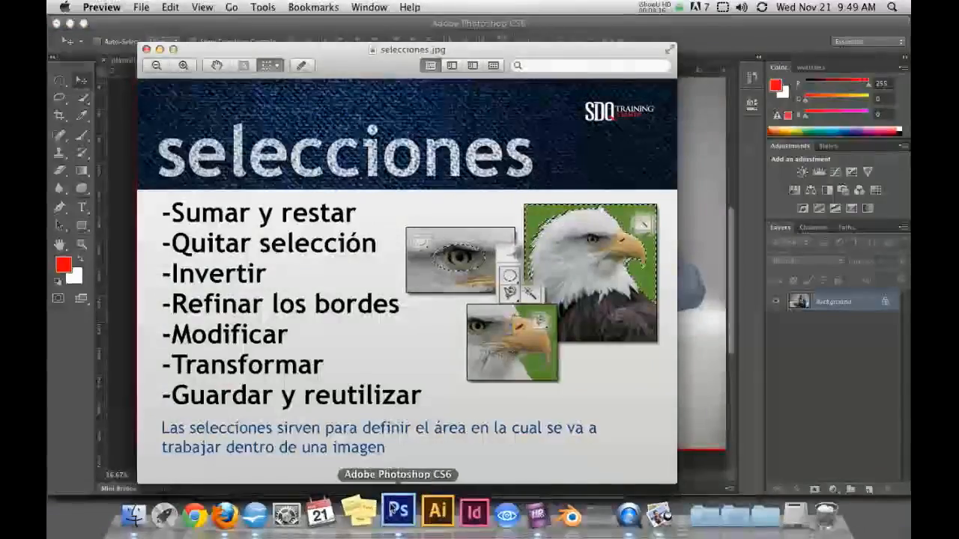
{"action": "left_click", "coordinate": [402, 523]}
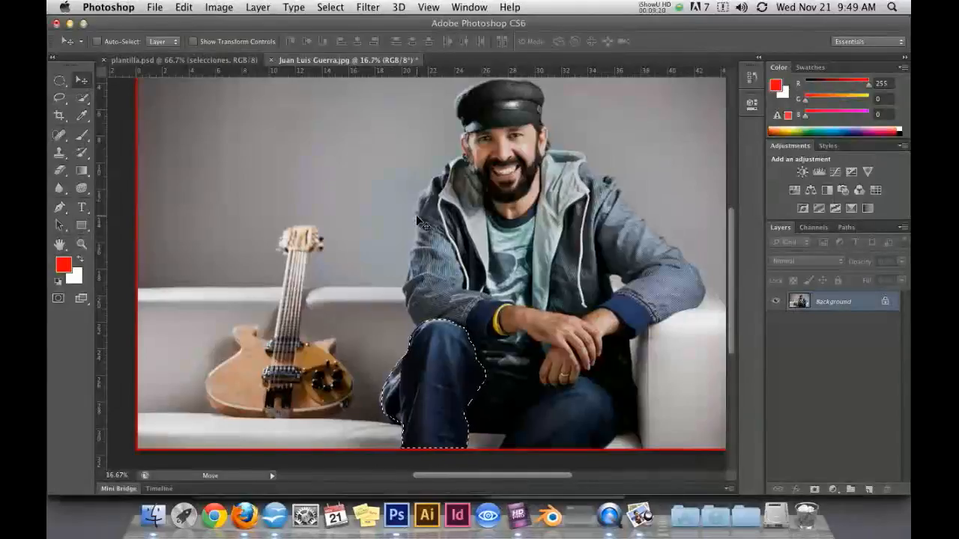
{"action": "key", "text": "super+d"}
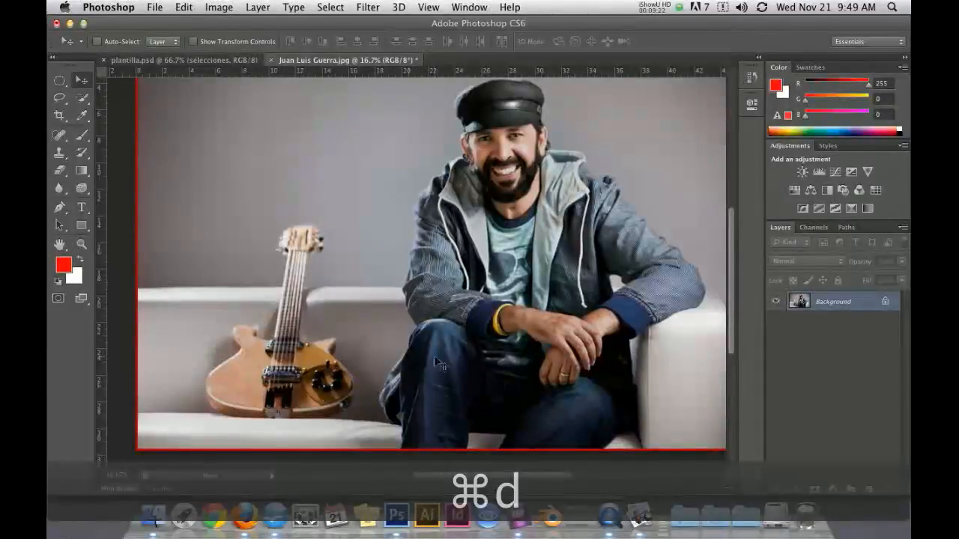
{"action": "key", "text": "super+z"}
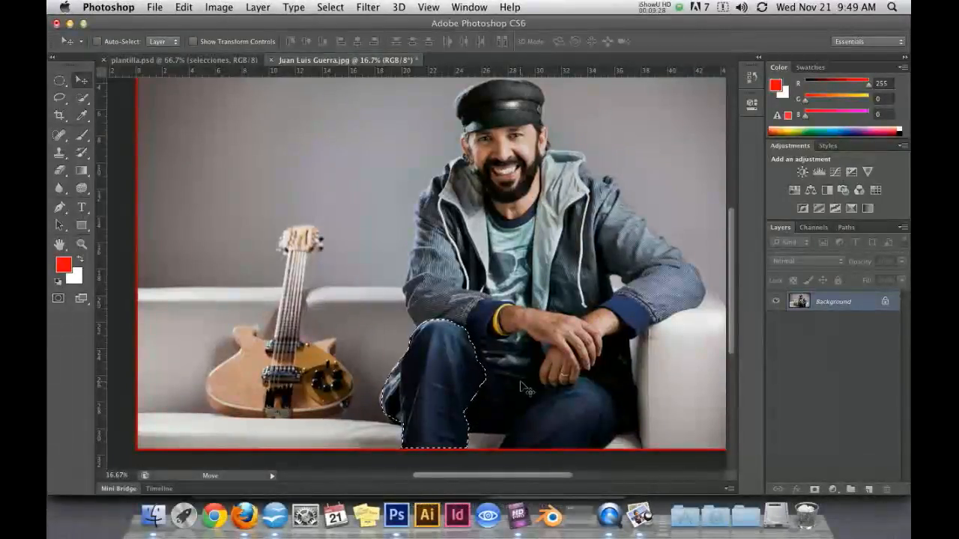
Save the leg selection as a new channel named "pierna" in the current document
{"action": "left_click", "coordinate": [332, 8]}
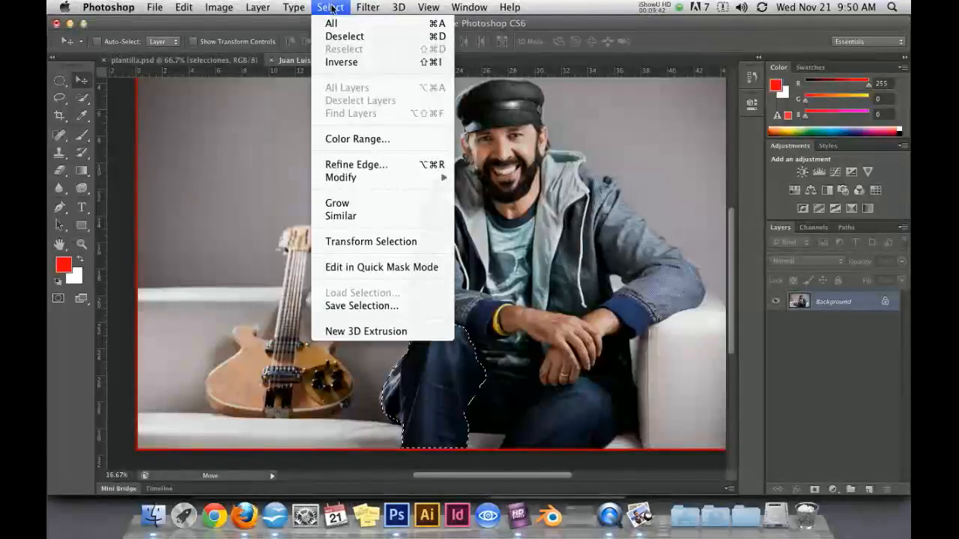
{"action": "left_click", "coordinate": [366, 307]}
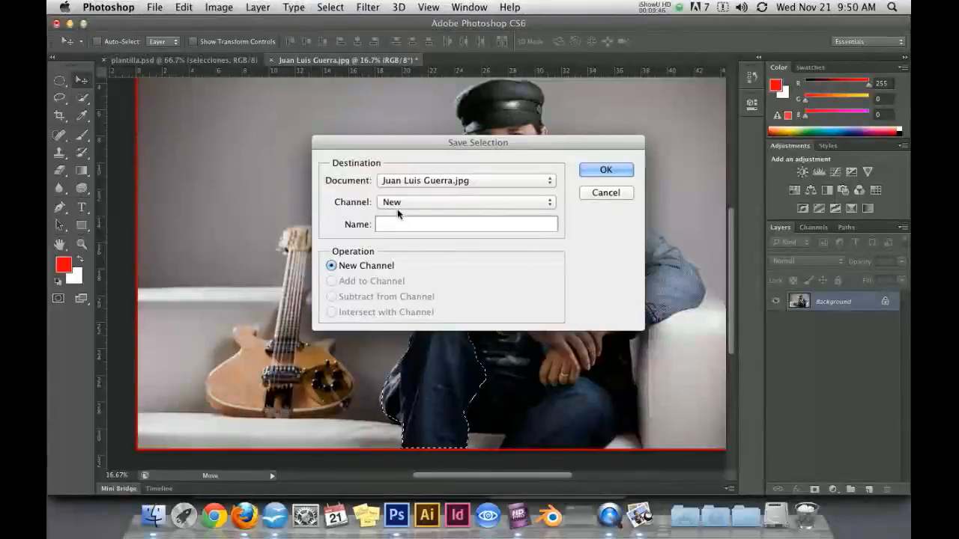
{"action": "left_click", "coordinate": [421, 206]}
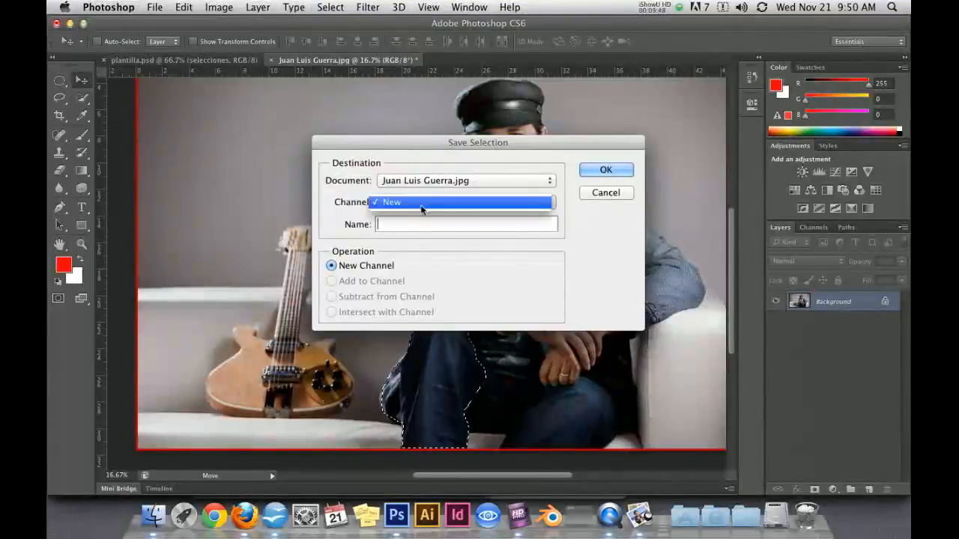
{"action": "left_click", "coordinate": [421, 206]}
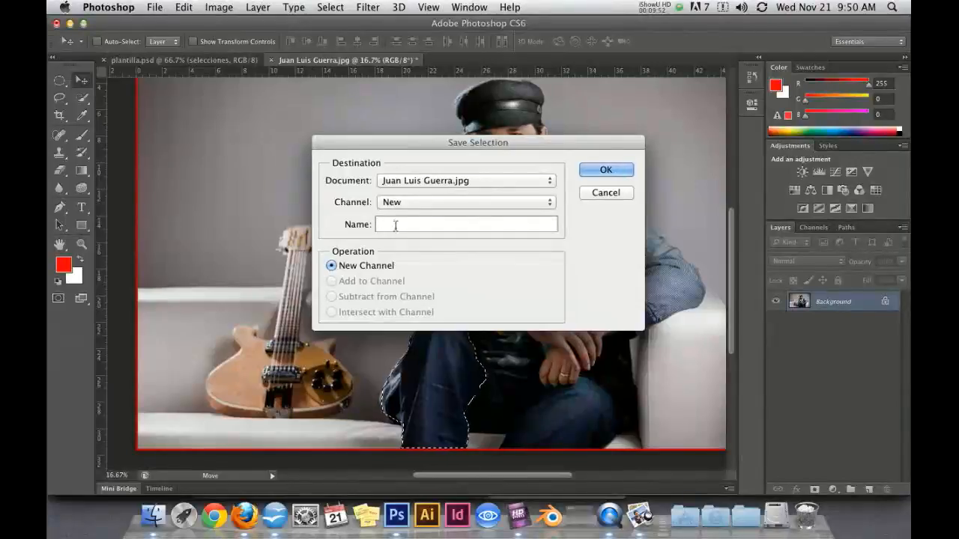
{"action": "type", "text": "p"}
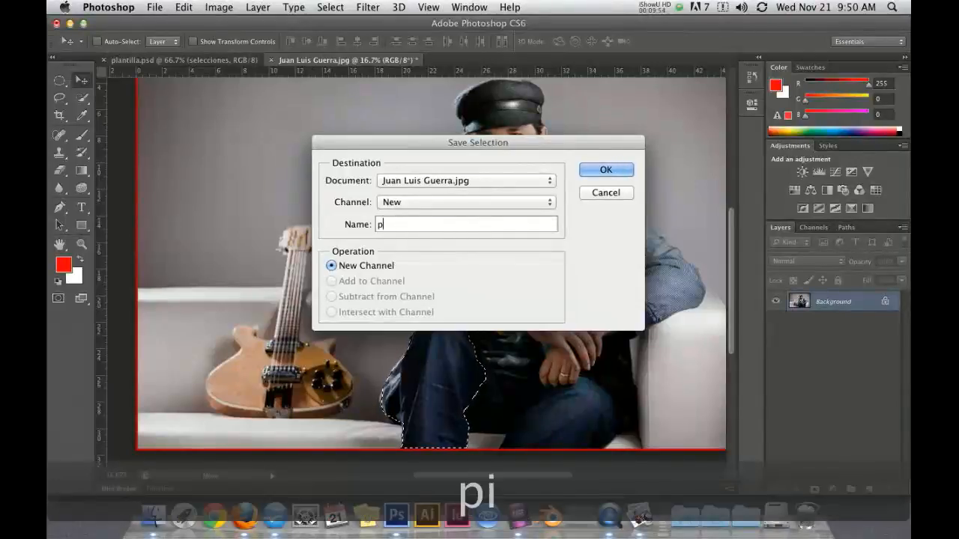
{"action": "type", "text": "ierna"}
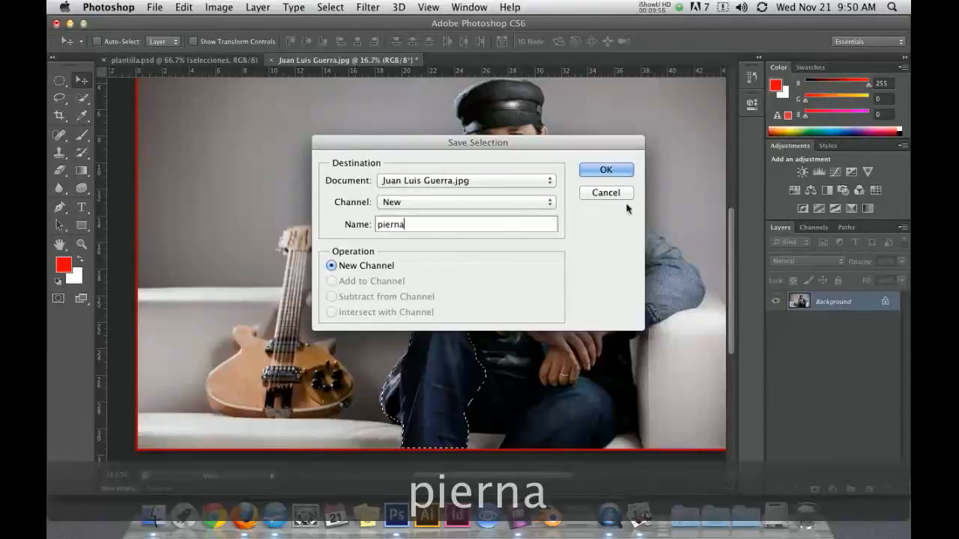
{"action": "left_click", "coordinate": [619, 170]}
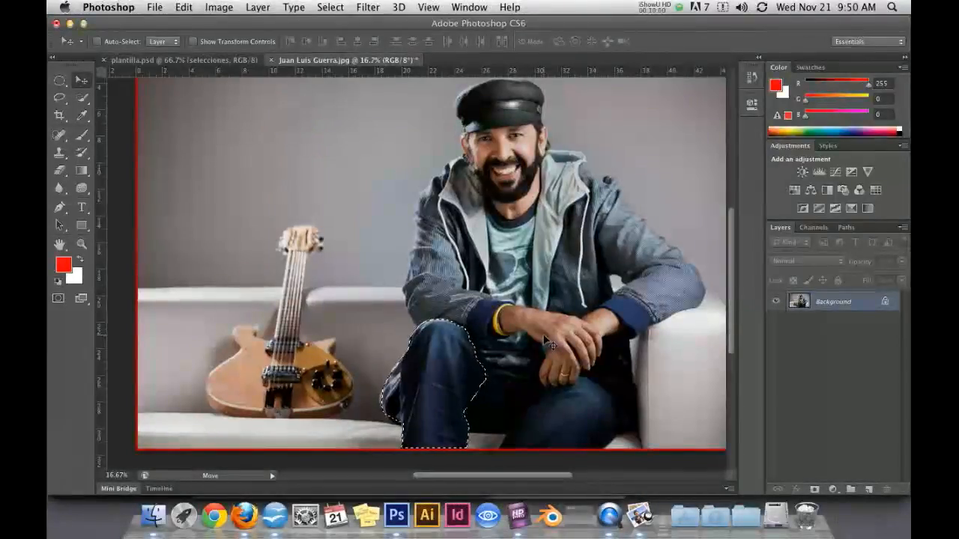
Deselect the leg and draw a trial elliptical selection across the wall and the man's upper body
{"action": "key", "text": "super+d"}
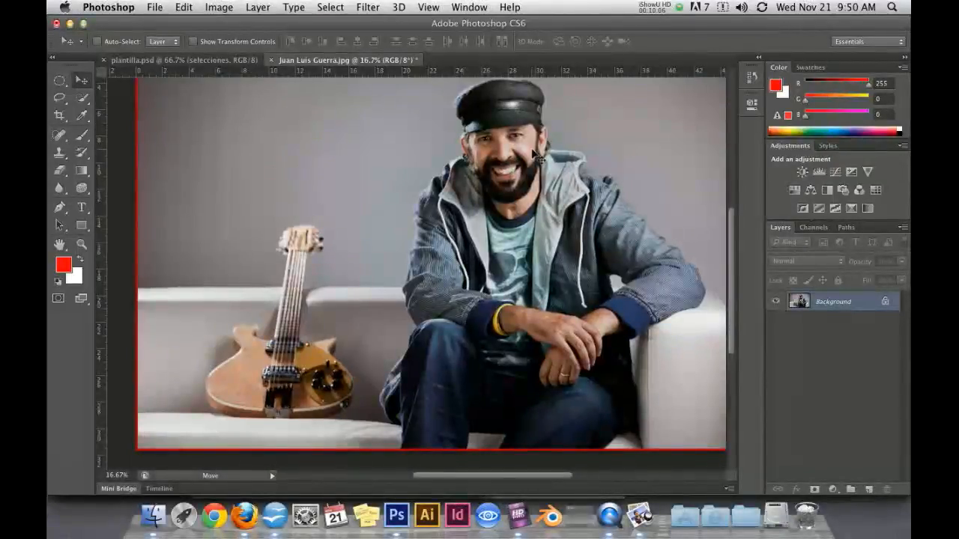
{"action": "left_click", "coordinate": [59, 80]}
{"action": "left_click_drag", "start_coordinate": [368, 134], "coordinate": [530, 234]}
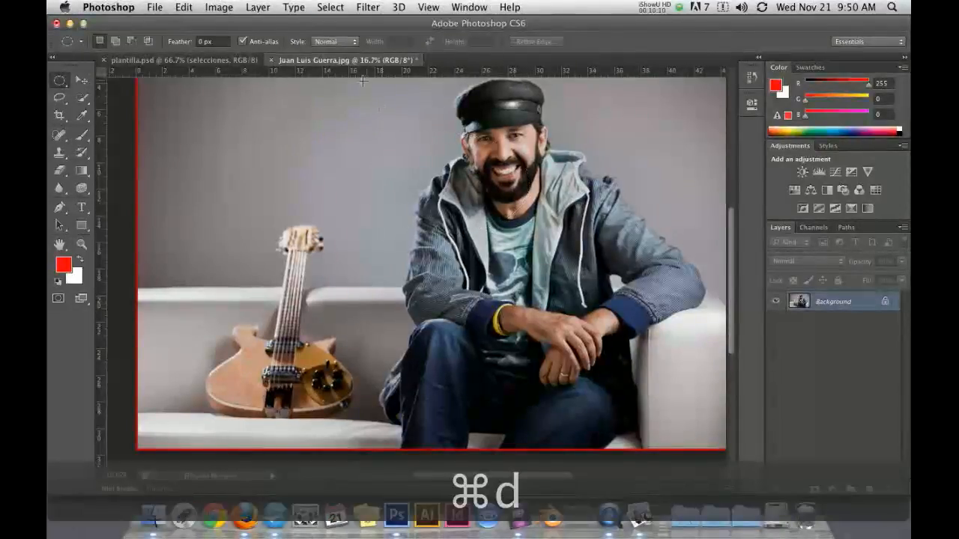
Load the saved "pierna" channel as a new selection
{"action": "left_click", "coordinate": [330, 7]}
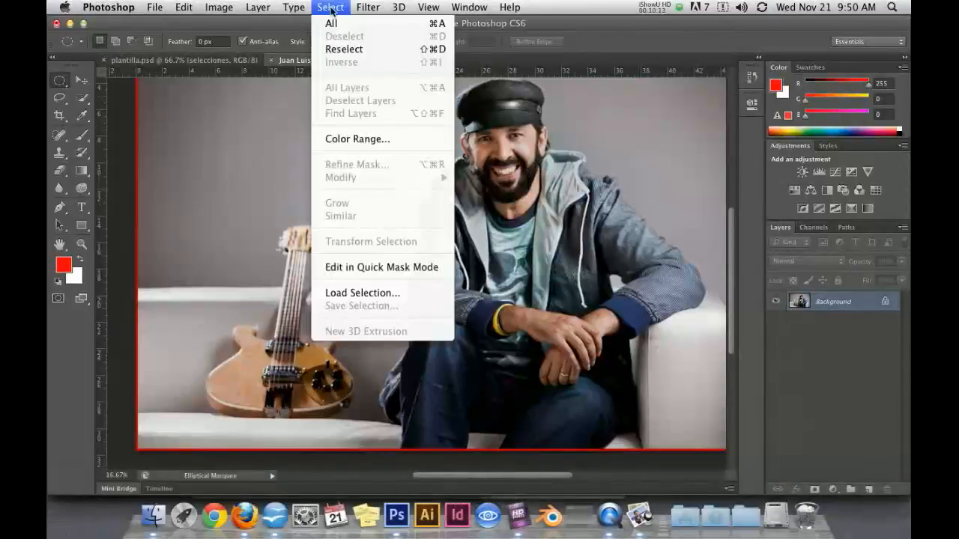
{"action": "left_click", "coordinate": [381, 294]}
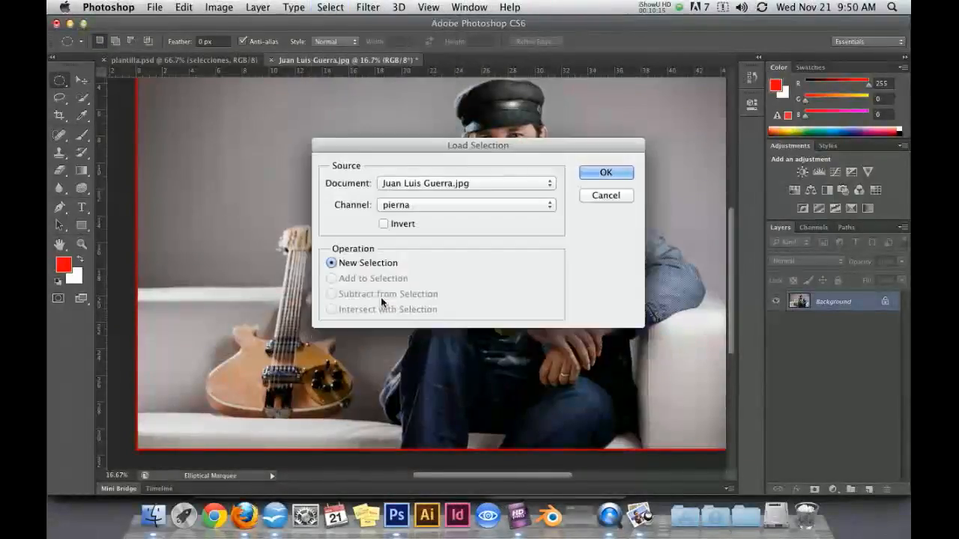
{"action": "left_click", "coordinate": [436, 205]}
{"action": "left_click", "coordinate": [419, 211]}
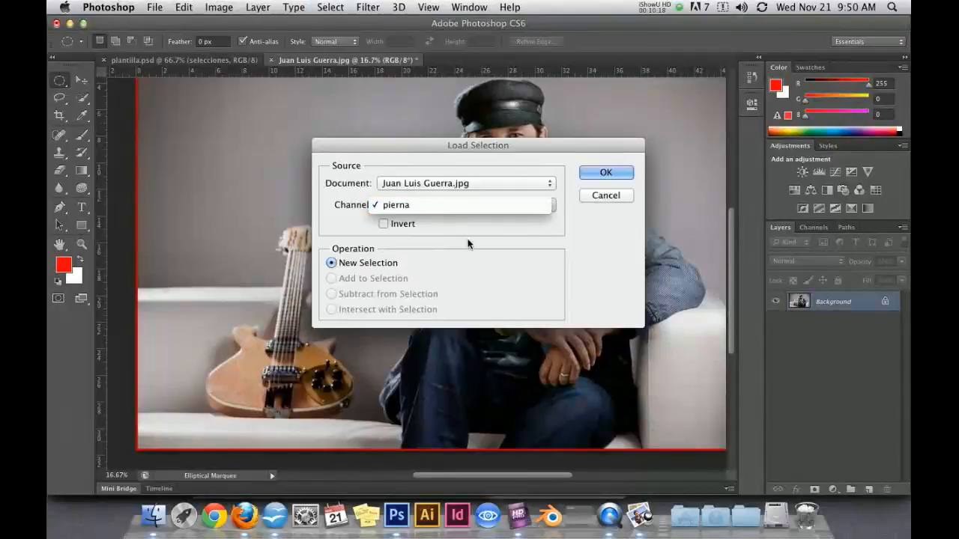
{"action": "left_click", "coordinate": [616, 174]}
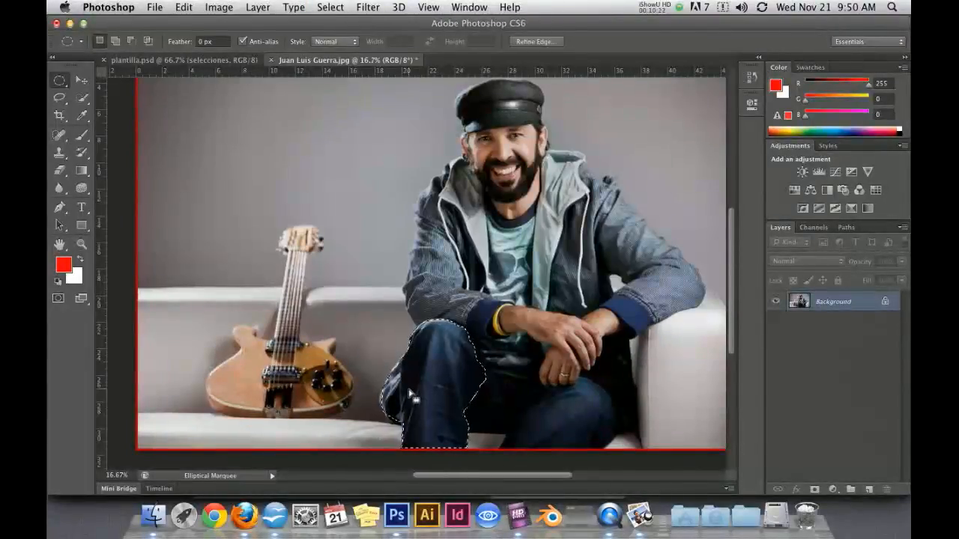
Deselect the leg and outline the man's cap with a freehand Lasso selection
{"action": "key", "text": "super+d"}
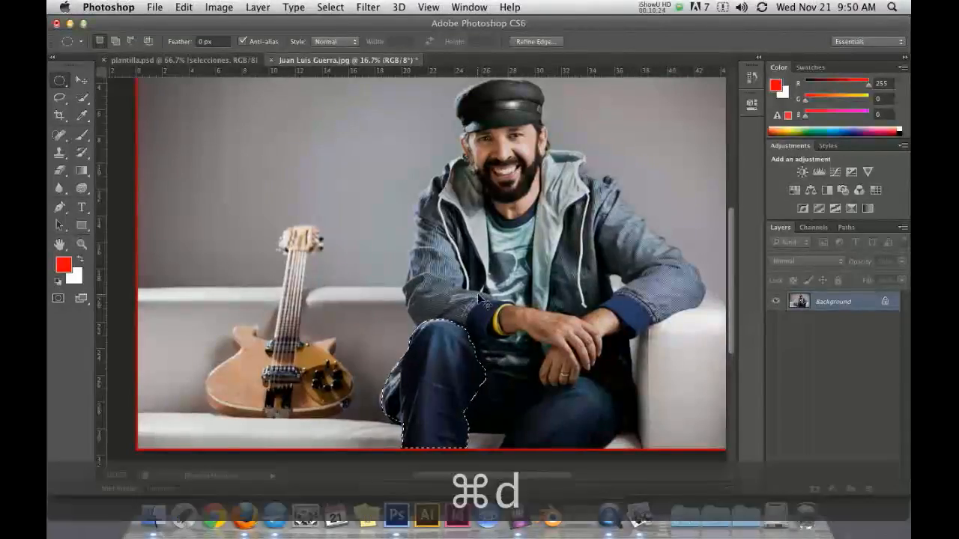
{"action": "scroll", "coordinate": [494, 269], "scroll_direction": "up", "scroll_amount": 3}
{"action": "scroll", "coordinate": [516, 252], "scroll_direction": "up", "scroll_amount": 1}
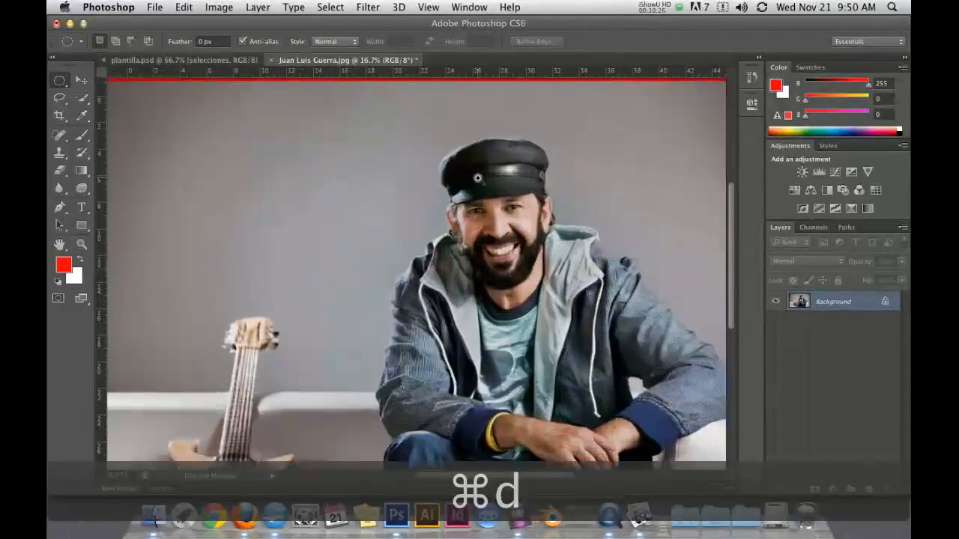
{"action": "left_click", "coordinate": [59, 97]}
{"action": "left_click_drag", "start_coordinate": [449, 209], "coordinate": [558, 199]}
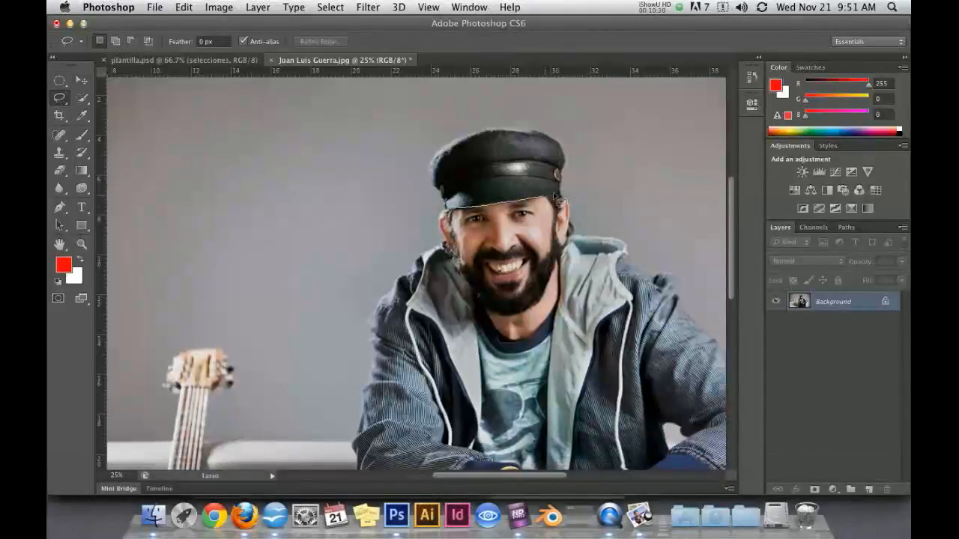
{"action": "mouse_move", "coordinate": [519, 136]}
{"action": "left_mouse_down"}
{"action": "mouse_move", "coordinate": [458, 145]}
{"action": "mouse_move", "coordinate": [437, 194]}
{"action": "mouse_move", "coordinate": [450, 211]}
{"action": "left_mouse_up"}
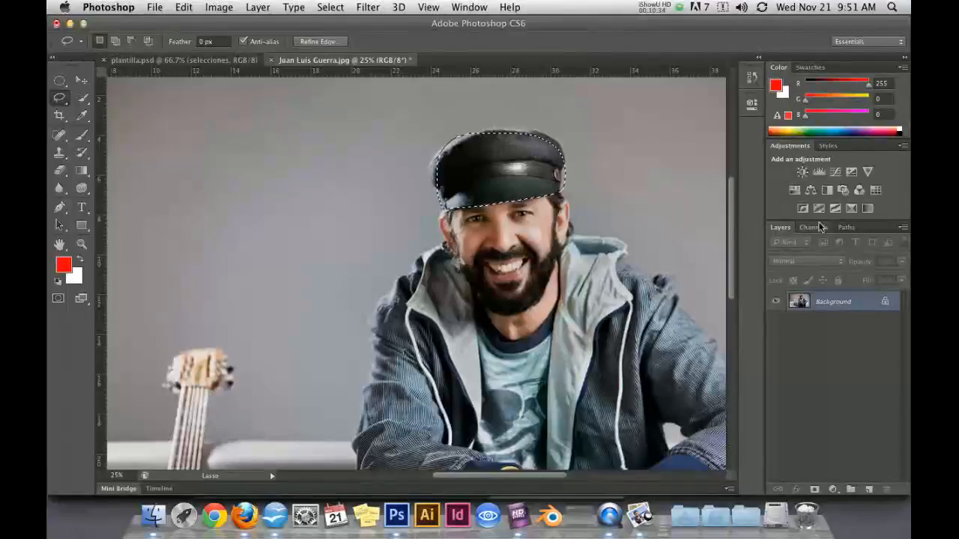
Save the cap selection as a new alpha channel and rename that channel "sombrero"
{"action": "left_click", "coordinate": [814, 227]}
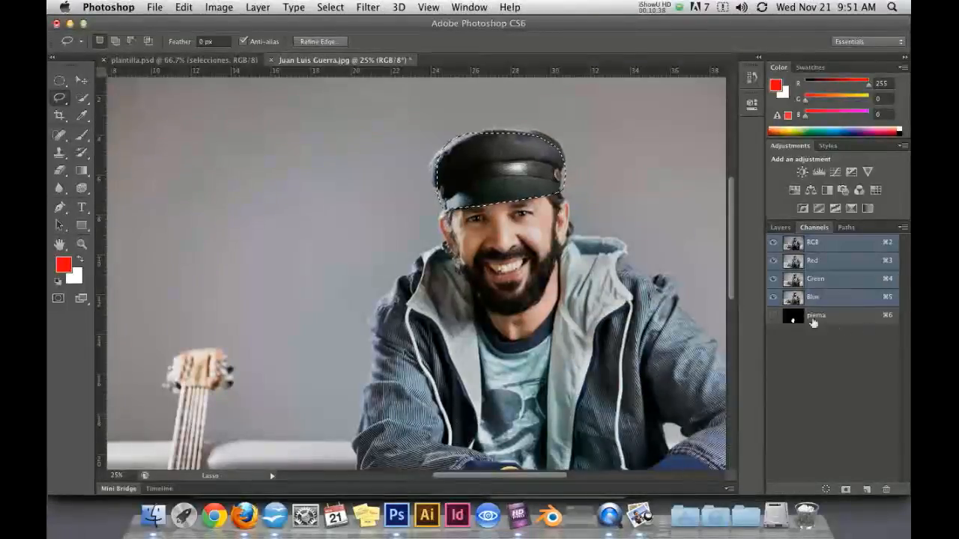
{"action": "left_click", "coordinate": [844, 490]}
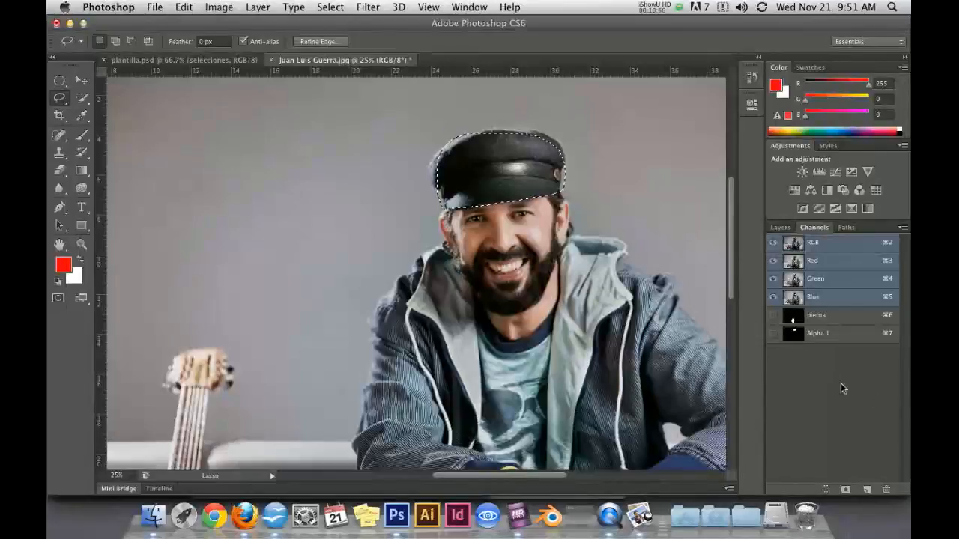
{"action": "left_click", "coordinate": [800, 338]}
{"action": "left_click", "coordinate": [791, 244]}
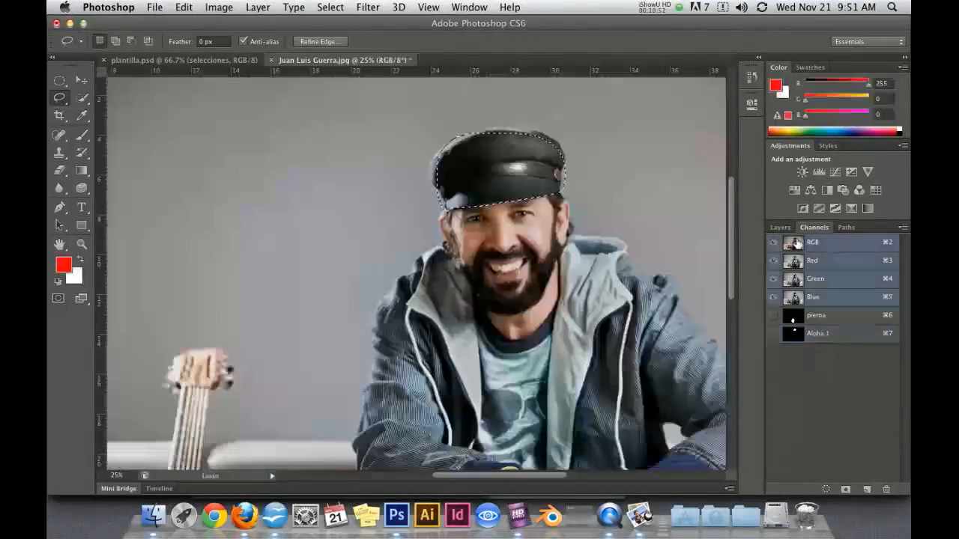
{"action": "double_click", "coordinate": [821, 335]}
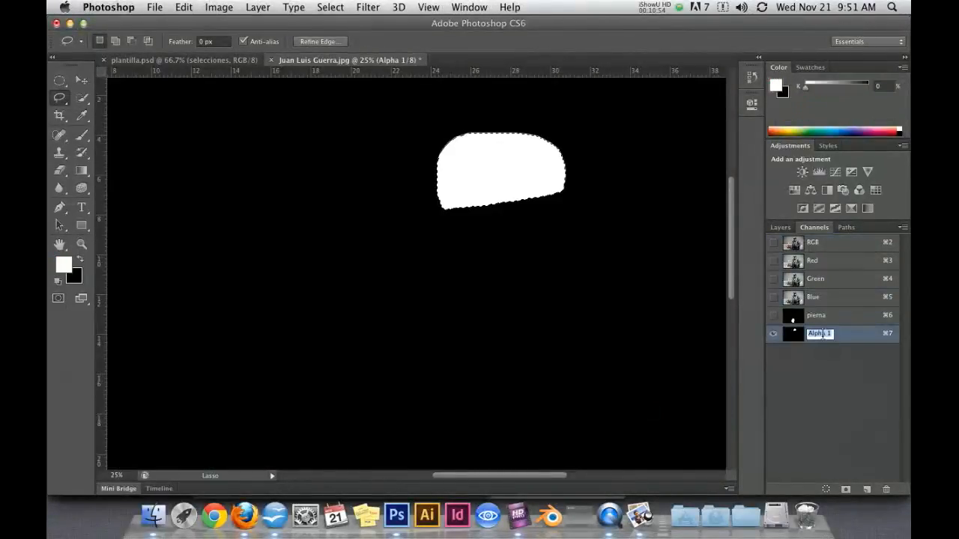
{"action": "type", "text": "sombrero"}
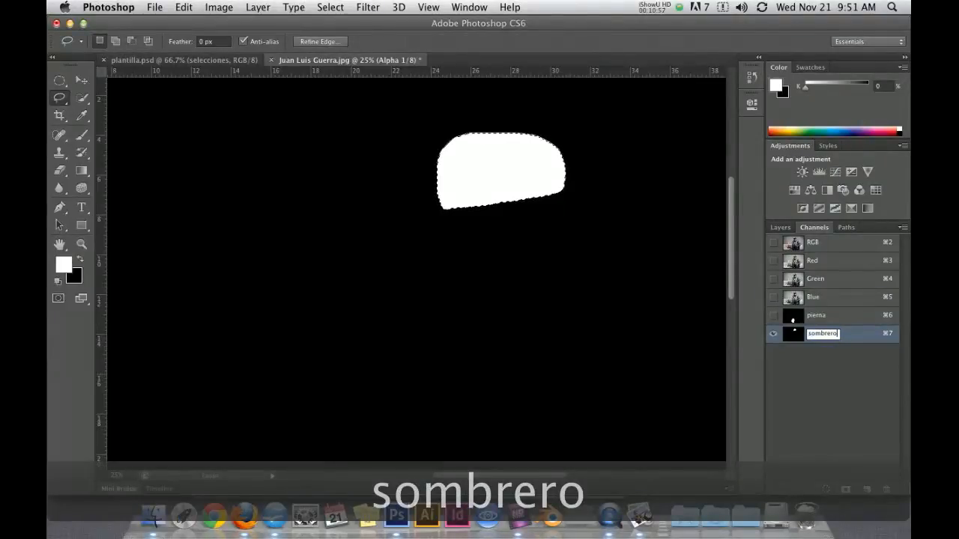
{"action": "left_click", "coordinate": [807, 362]}
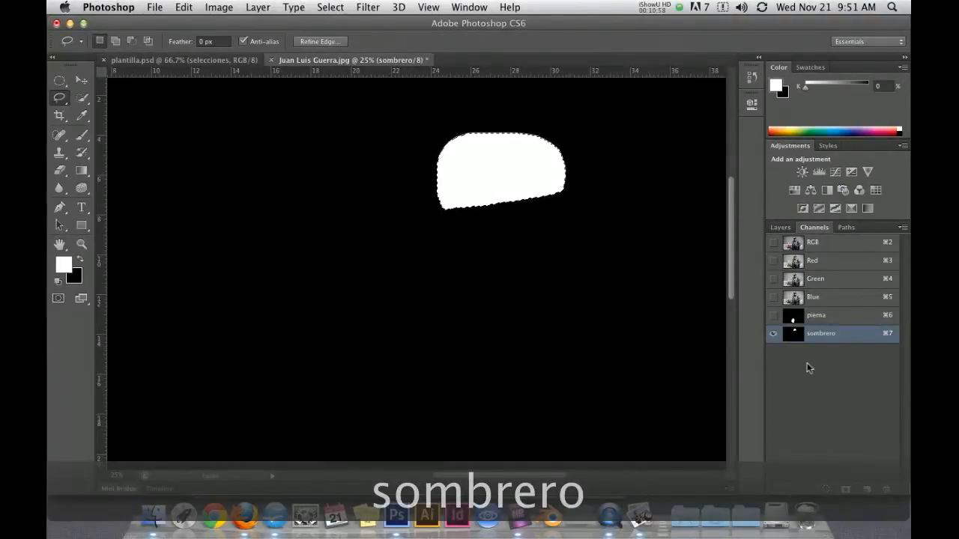
Return to the RGB composite with the "sombrero" channel hidden, and deselect the cap
{"action": "left_click", "coordinate": [773, 242]}
{"action": "left_click", "coordinate": [773, 333]}
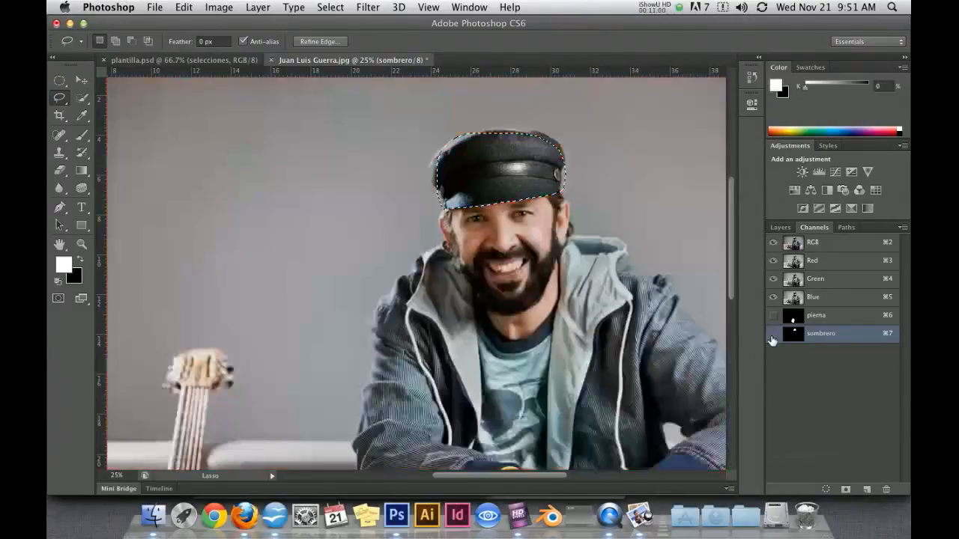
{"action": "left_click", "coordinate": [815, 242]}
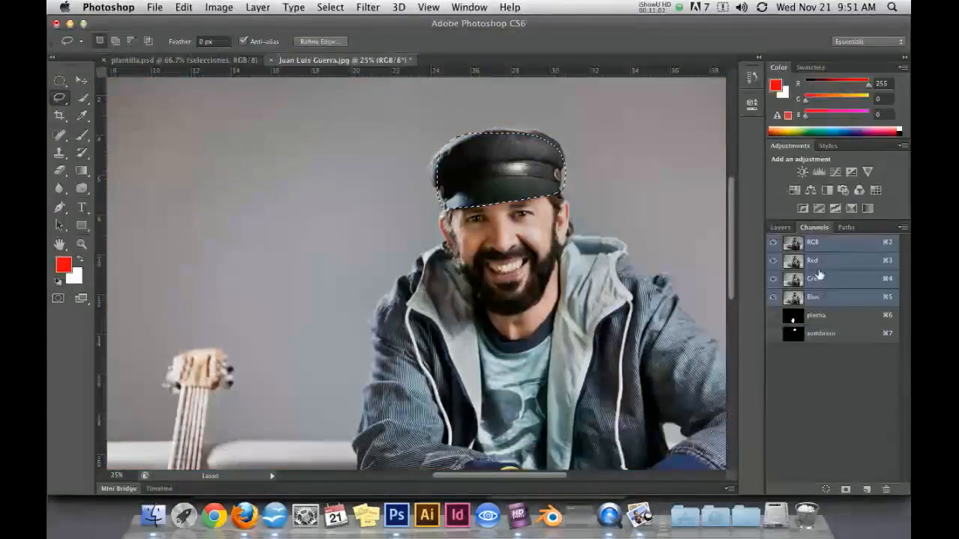
{"action": "left_click", "coordinate": [780, 228]}
{"action": "key", "text": "super+d"}
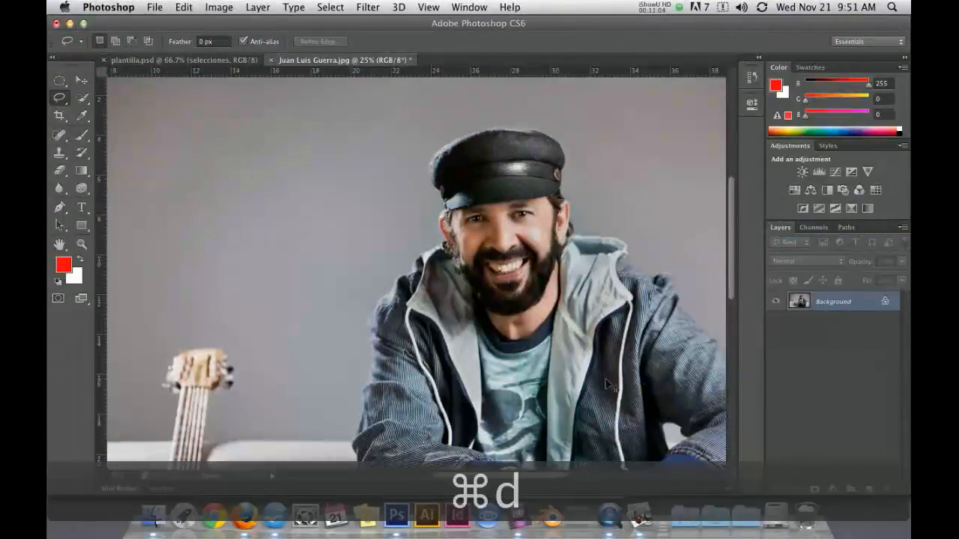
Load the saved "sombrero" channel as a new selection through the Load Selection dialog
{"action": "key", "text": "super+minus"}
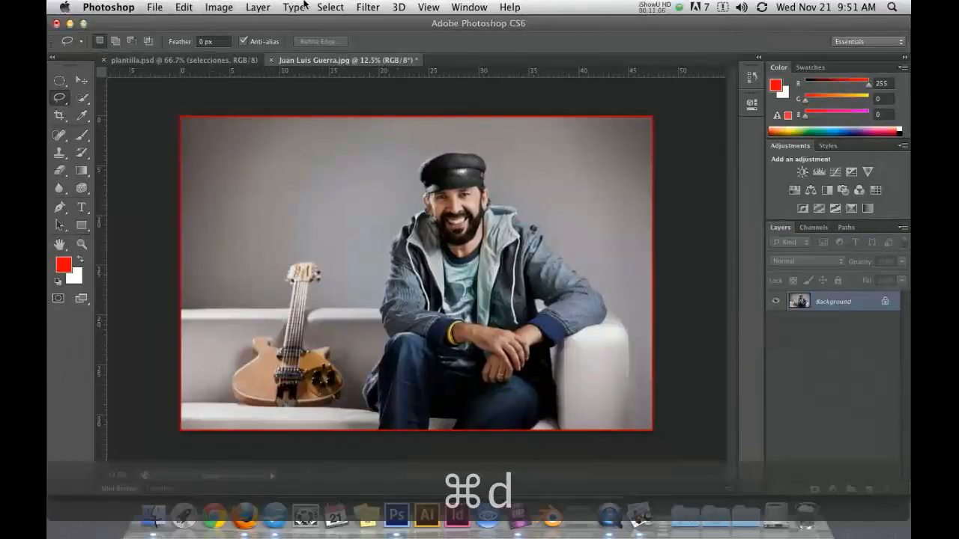
{"action": "left_click", "coordinate": [334, 8]}
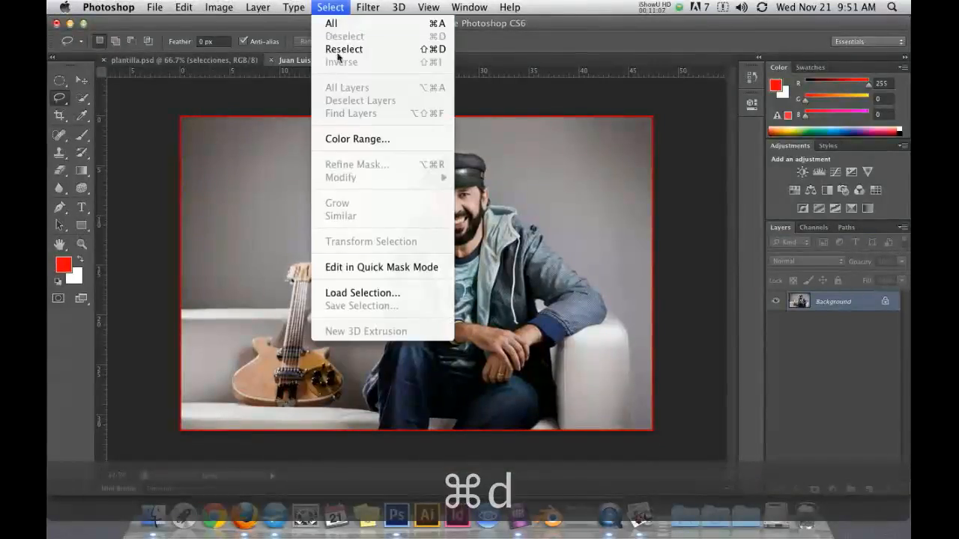
{"action": "left_click", "coordinate": [359, 295]}
{"action": "left_click", "coordinate": [463, 205]}
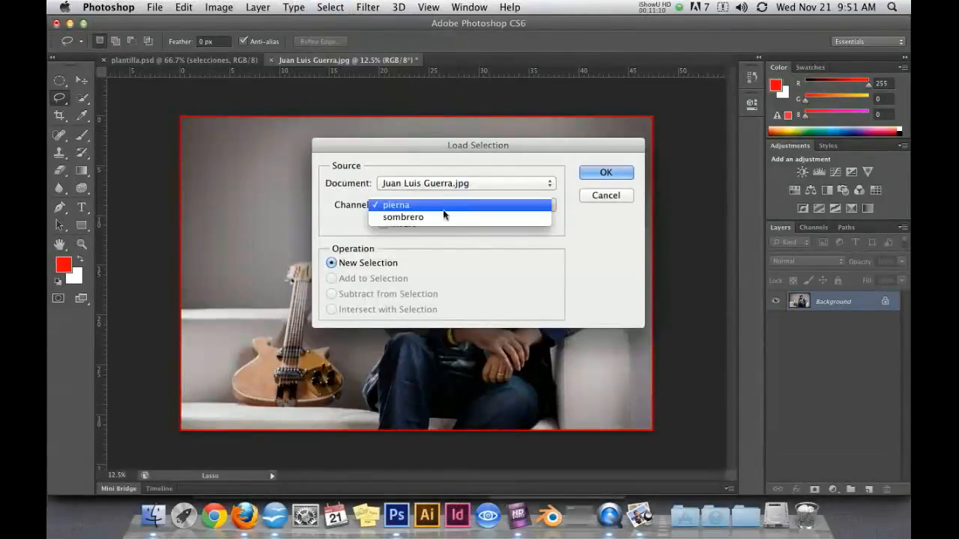
{"action": "left_click", "coordinate": [440, 216]}
{"action": "left_click", "coordinate": [462, 208]}
{"action": "left_click", "coordinate": [399, 192]}
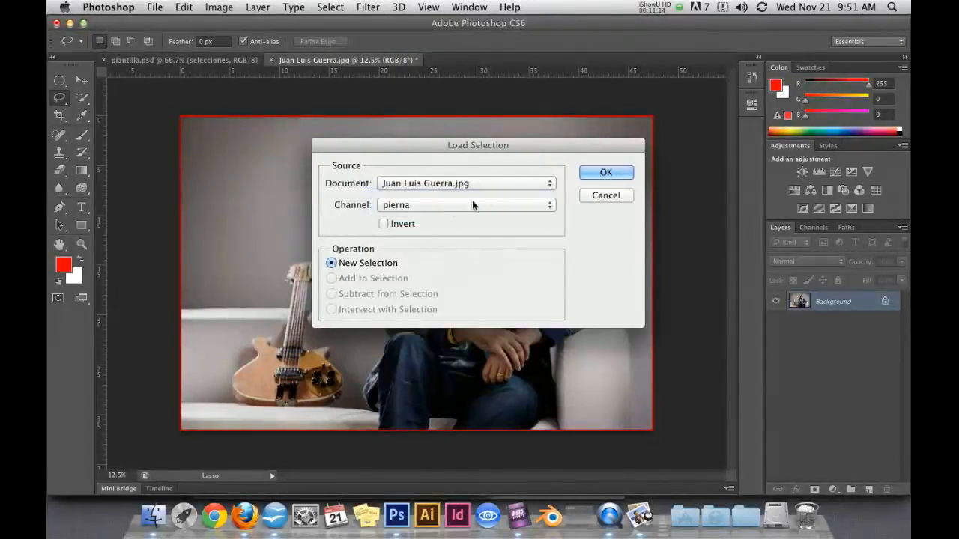
{"action": "left_click", "coordinate": [483, 203]}
{"action": "left_click", "coordinate": [471, 216]}
{"action": "left_click", "coordinate": [606, 174]}
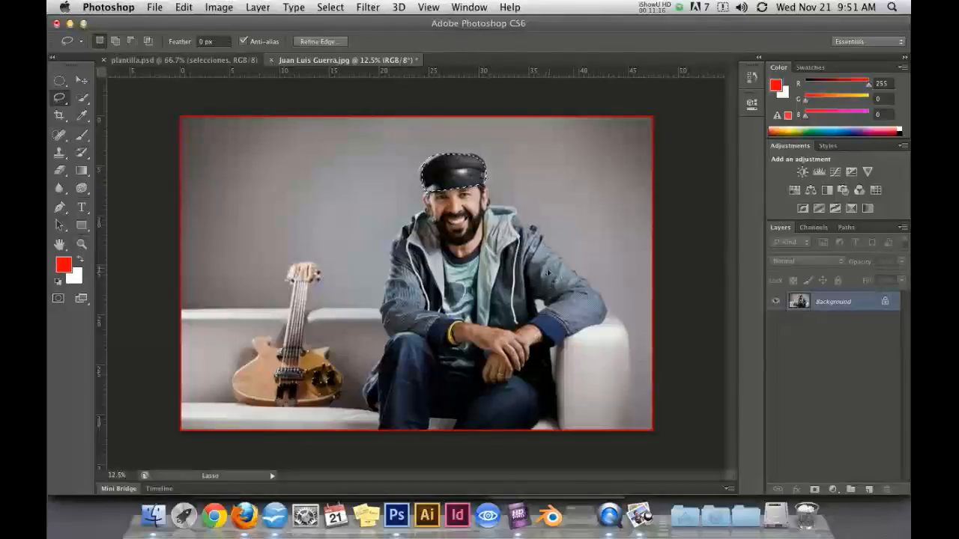
Deselect the cap, and load the "pierna" and then the "sombrero" selection directly from their channel thumbnails
{"action": "key", "text": "super+d"}
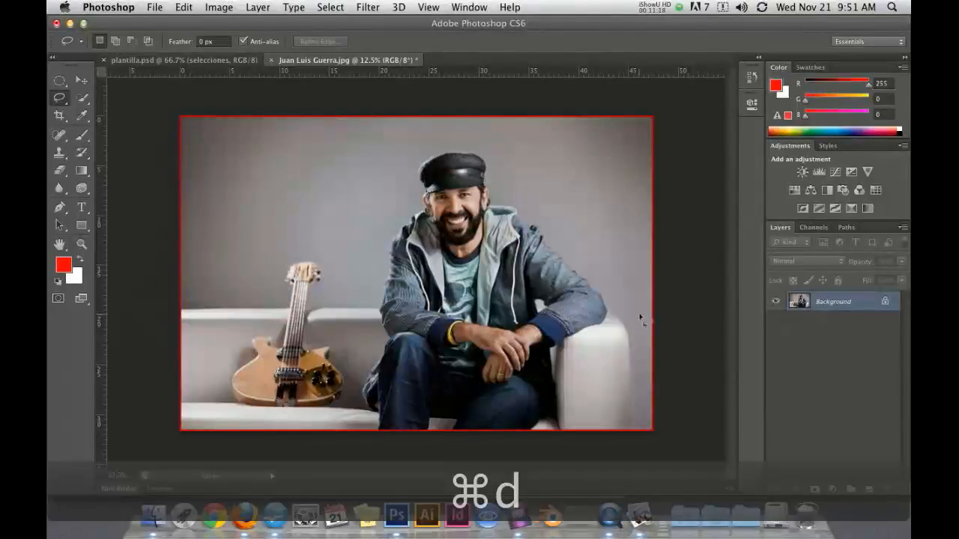
{"action": "left_click", "coordinate": [810, 227]}
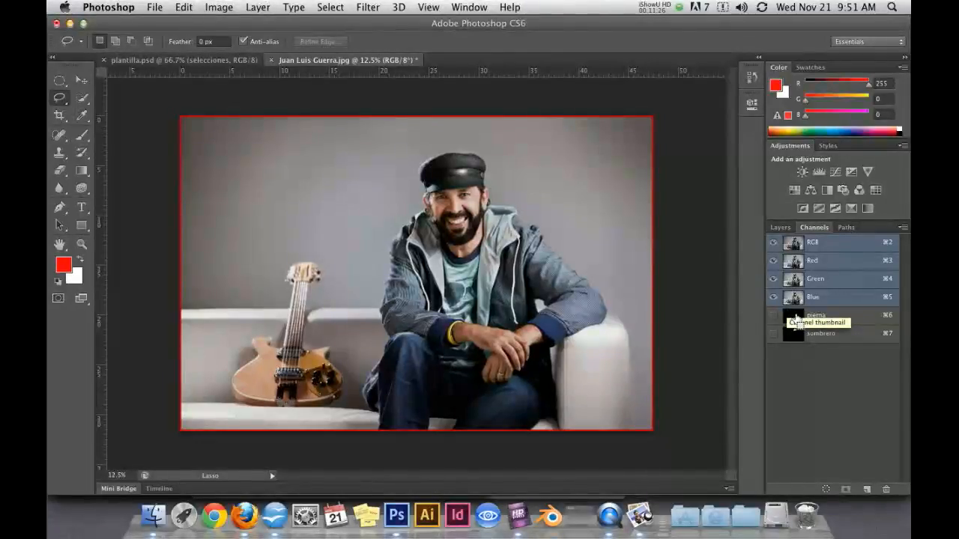
{"action": "left_click", "coordinate": [795, 318], "text": "super"}
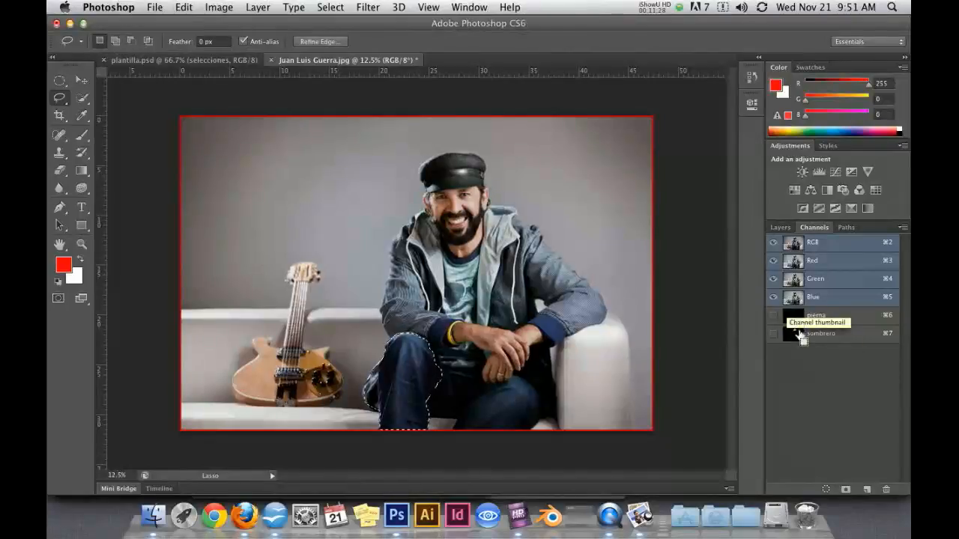
{"action": "left_click", "coordinate": [796, 336], "text": "super"}
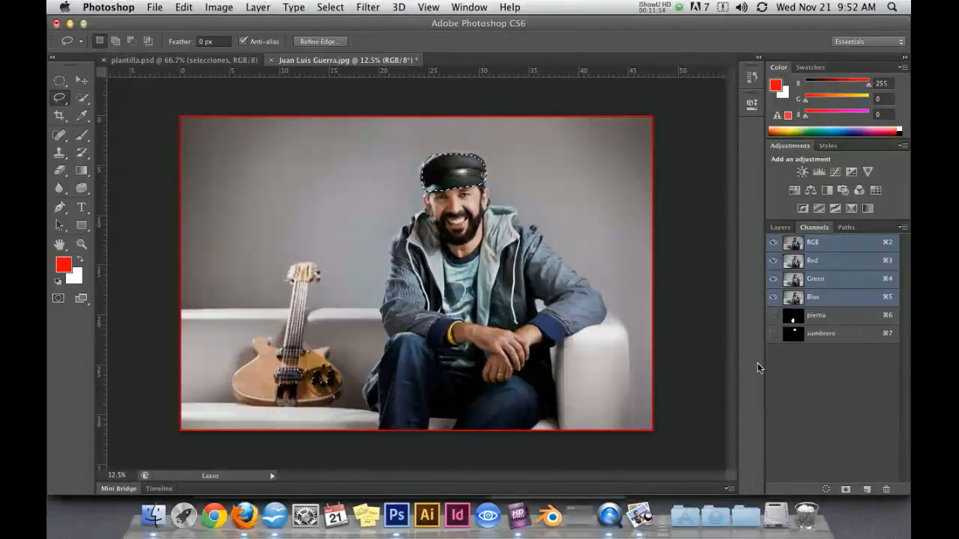
Switch to Preview to check the list of selection topics on the slide
{"action": "left_click", "coordinate": [637, 510]}
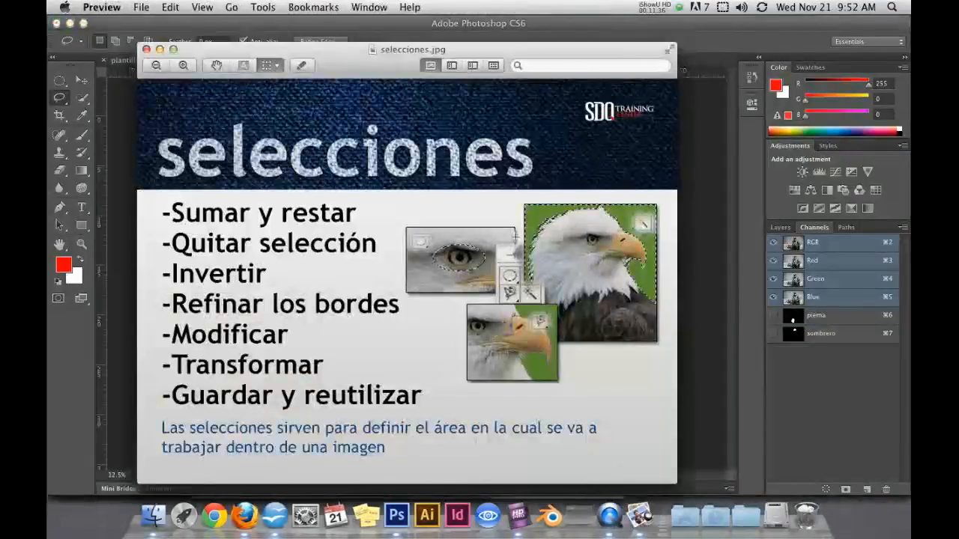